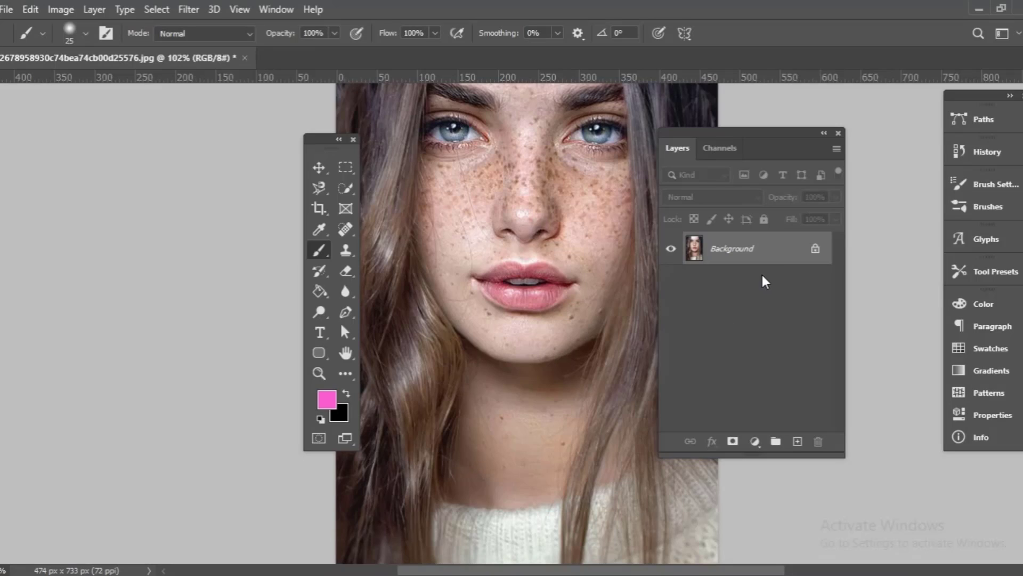
- Duplicate the Background layer to create a Background copy layer
{"action": "left_click_drag", "start_coordinate": [757, 248], "coordinate": [797, 441]}
{"action": "scroll", "coordinate": [552, 313], "scroll_direction": "up", "scroll_amount": 3}
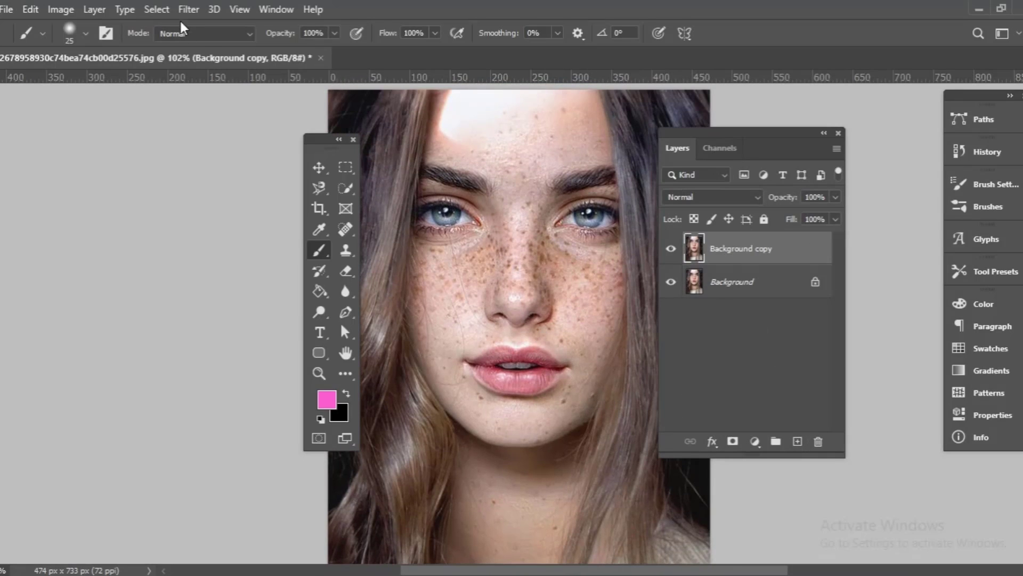
- Invert the Background copy layer and set its blend mode to Vivid Light
{"action": "left_click", "coordinate": [59, 9]}
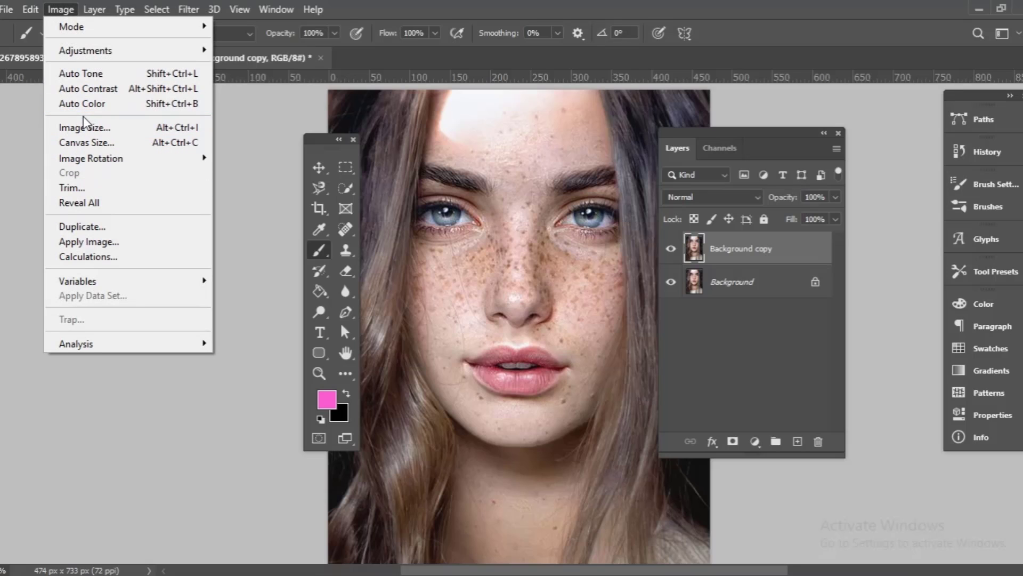
{"action": "left_click", "coordinate": [258, 230]}
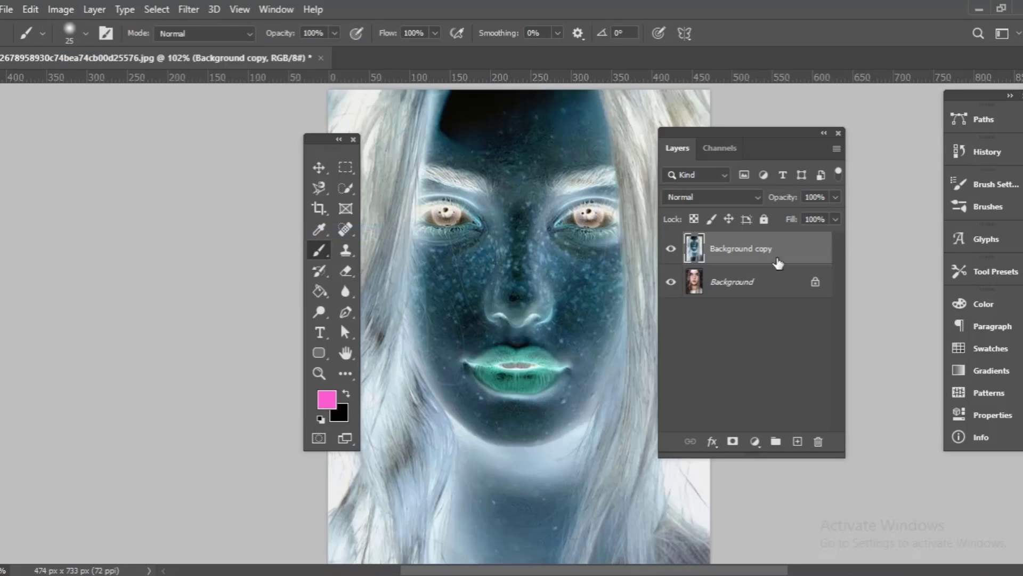
{"action": "left_click", "coordinate": [738, 197]}
{"action": "left_click", "coordinate": [709, 409]}
{"action": "left_click", "coordinate": [190, 9]}
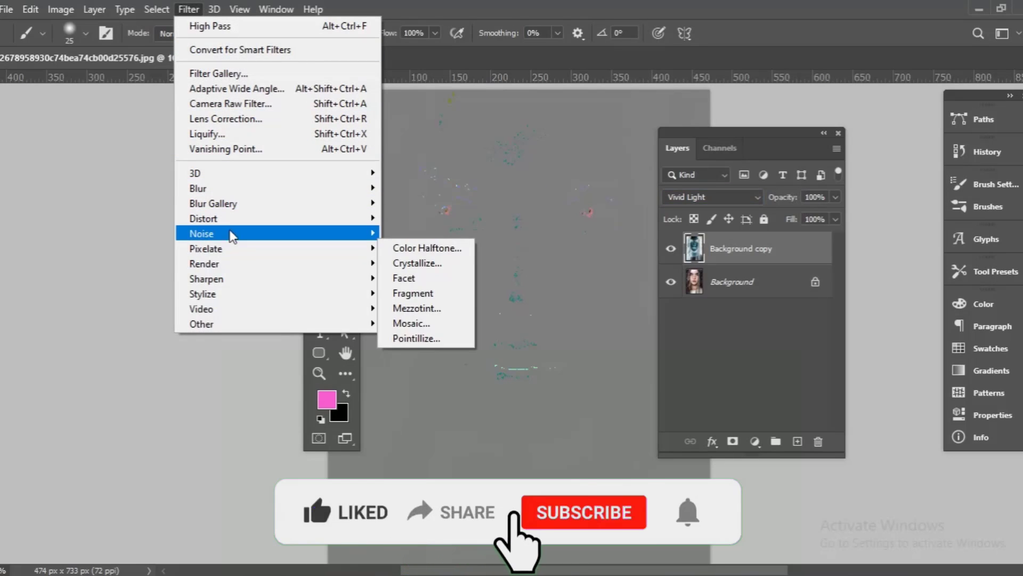
- Apply a High Pass filter with a radius around 7 to the Background copy
{"action": "mouse_move", "coordinate": [202, 324]}
{"action": "left_click", "coordinate": [442, 337]}
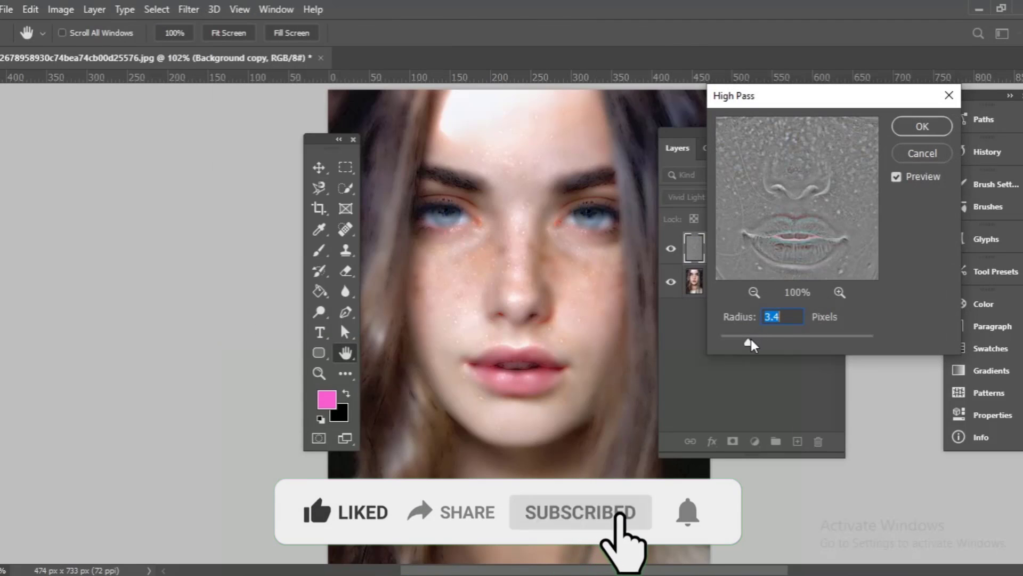
{"action": "left_click_drag", "start_coordinate": [760, 341], "coordinate": [773, 341]}
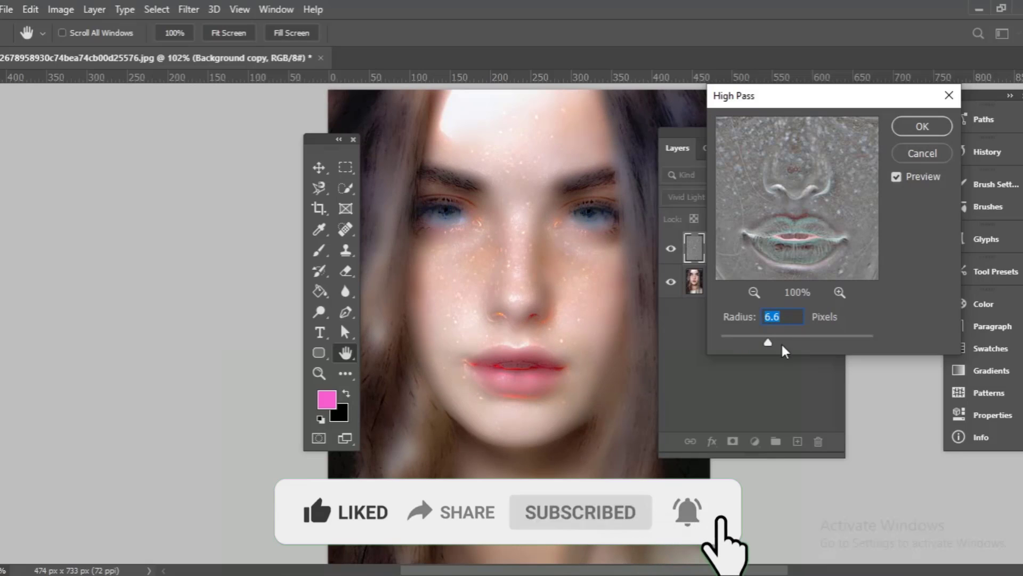
{"action": "left_click", "coordinate": [922, 126]}
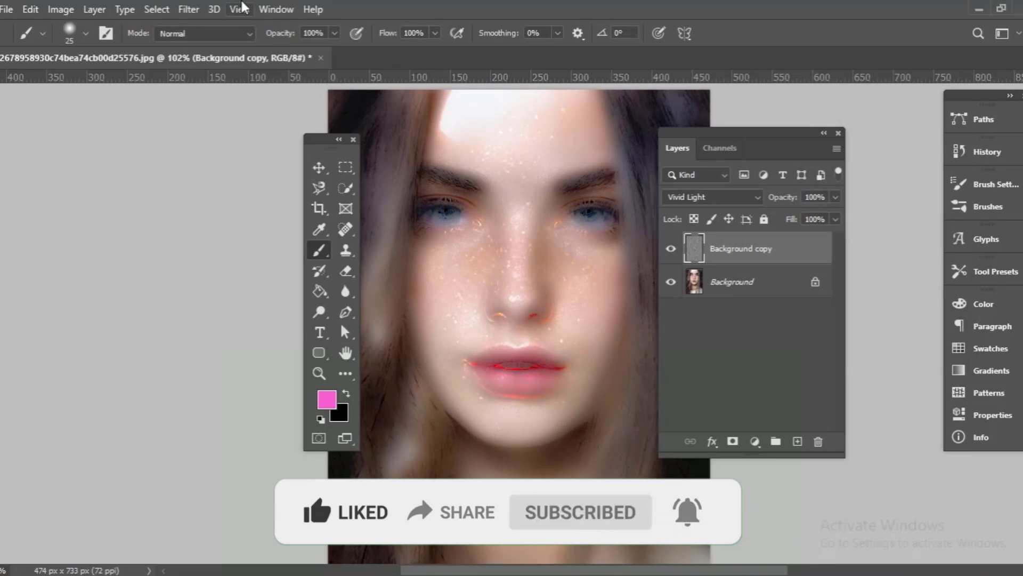
- Apply a 0.6-pixel Gaussian Blur to the Background copy
{"action": "left_click", "coordinate": [189, 9]}
{"action": "left_click", "coordinate": [411, 242]}
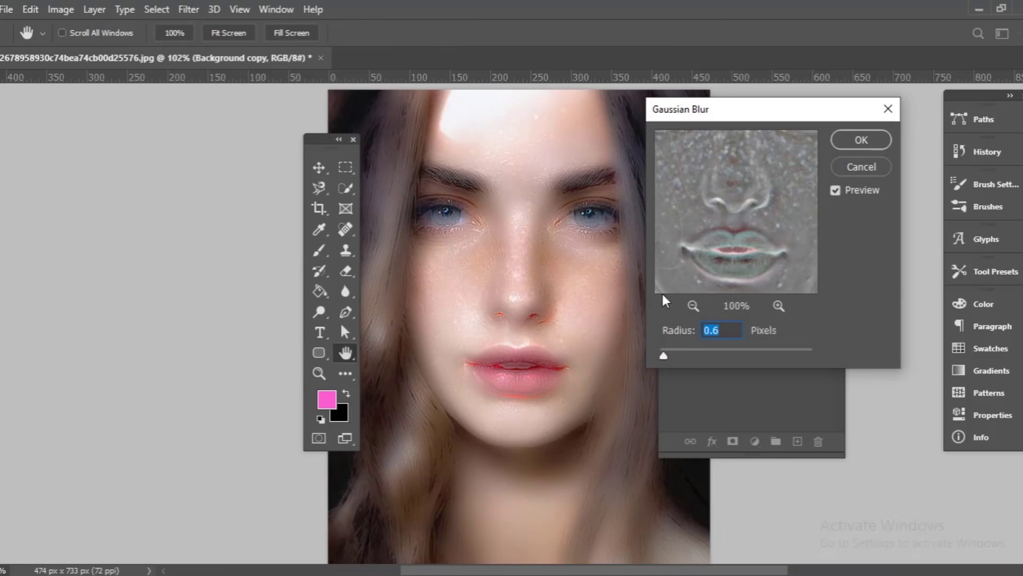
{"action": "left_click_drag", "start_coordinate": [670, 354], "coordinate": [664, 356]}
{"action": "left_click", "coordinate": [861, 140]}
- Add a black layer mask to Background copy and set white as the Brush tool's paint colour
{"action": "key", "text": "b"}
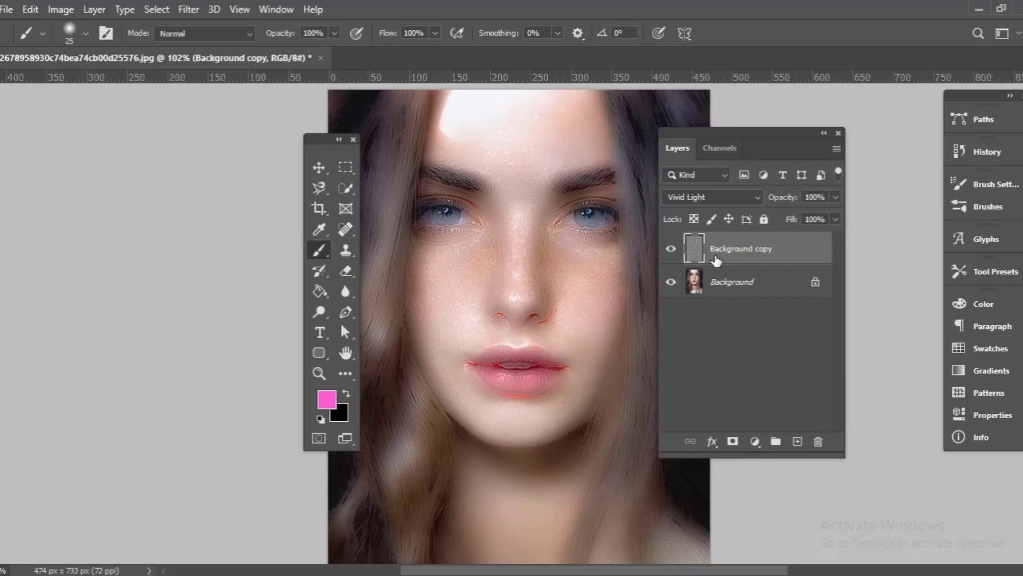
{"action": "left_click", "coordinate": [733, 441], "text": "alt"}
{"action": "scroll", "coordinate": [477, 284], "scroll_direction": "up", "scroll_amount": 3}
{"action": "left_click", "coordinate": [321, 419]}
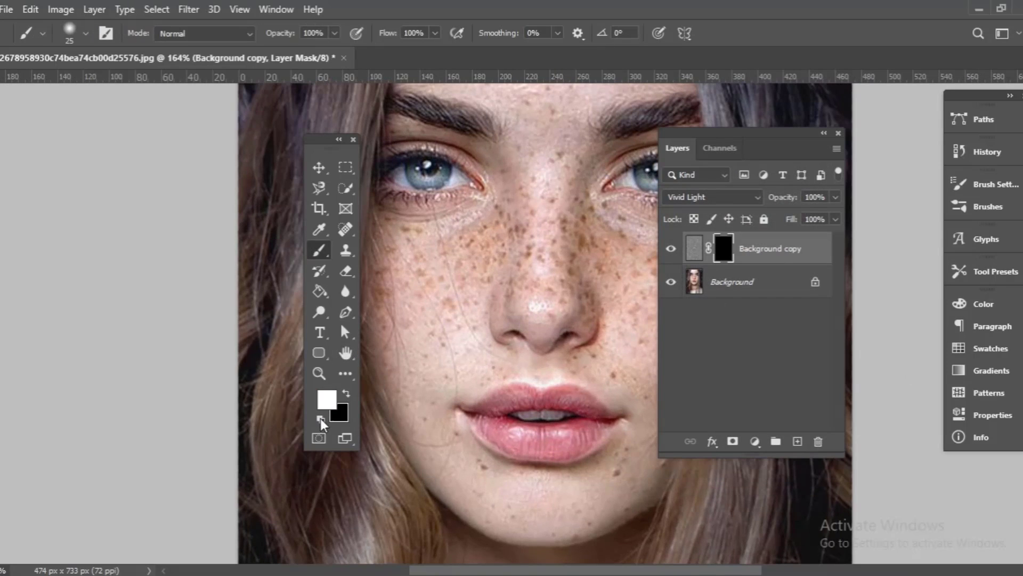
- Paint white on the mask over the left and right cheeks to smooth their freckles
{"action": "left_click_drag", "start_coordinate": [492, 250], "coordinate": [559, 294]}
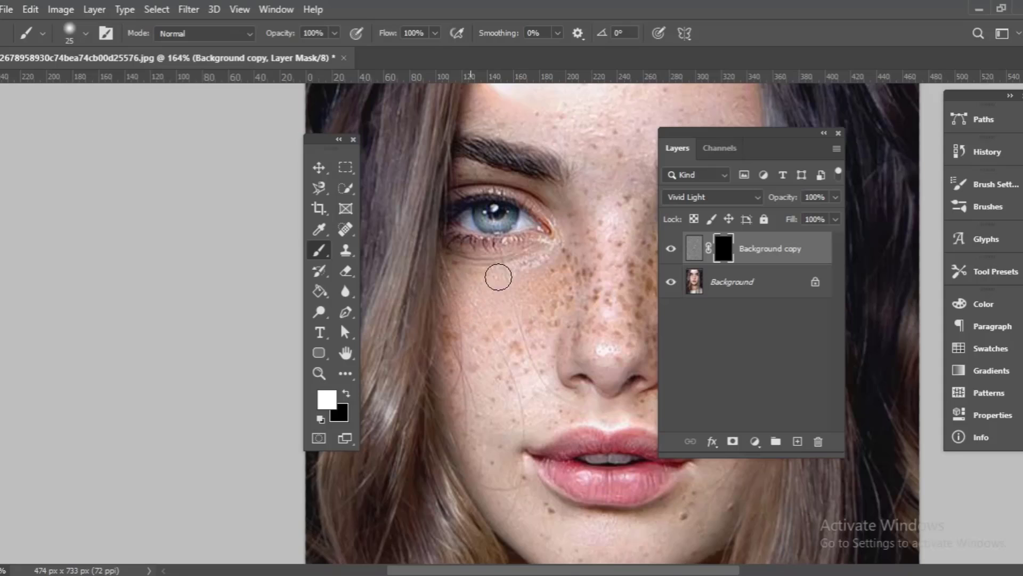
{"action": "left_click_drag", "start_coordinate": [461, 310], "coordinate": [470, 347]}
{"action": "mouse_move", "coordinate": [465, 420]}
{"action": "left_mouse_down"}
{"action": "mouse_move", "coordinate": [503, 315]}
{"action": "mouse_move", "coordinate": [525, 370]}
{"action": "mouse_move", "coordinate": [513, 415]}
{"action": "left_mouse_up"}
{"action": "left_click_drag", "start_coordinate": [496, 470], "coordinate": [472, 395]}
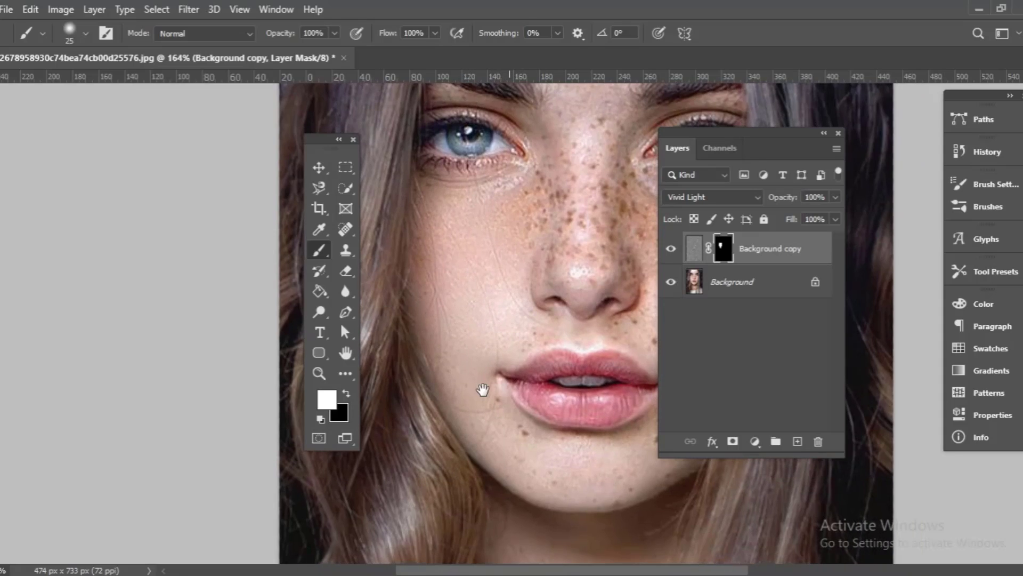
{"action": "left_click_drag", "start_coordinate": [627, 467], "coordinate": [458, 442]}
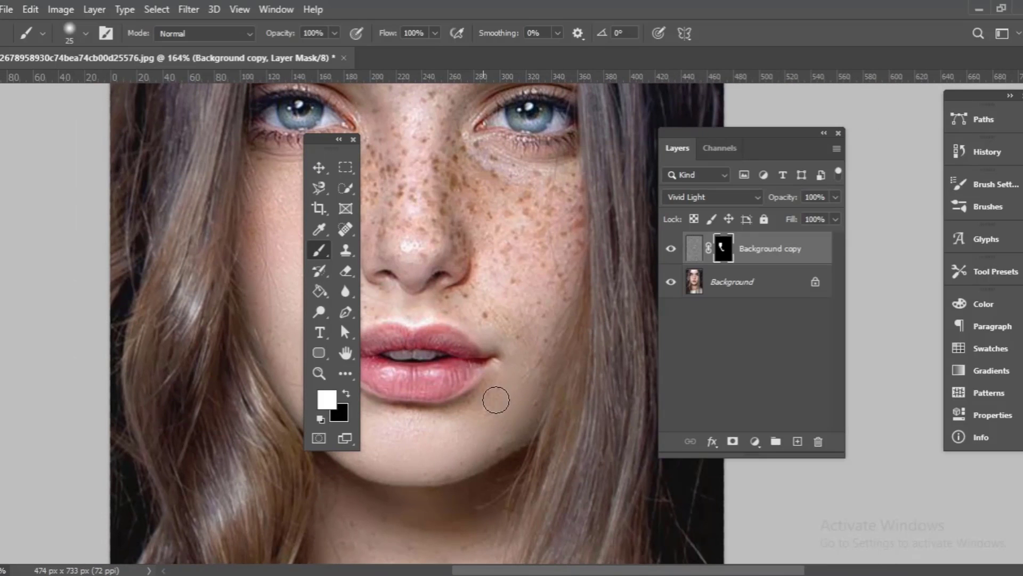
{"action": "scroll", "coordinate": [464, 456], "scroll_direction": "up", "scroll_amount": 3}
{"action": "scroll", "coordinate": [528, 320], "scroll_direction": "right", "scroll_amount": 2}
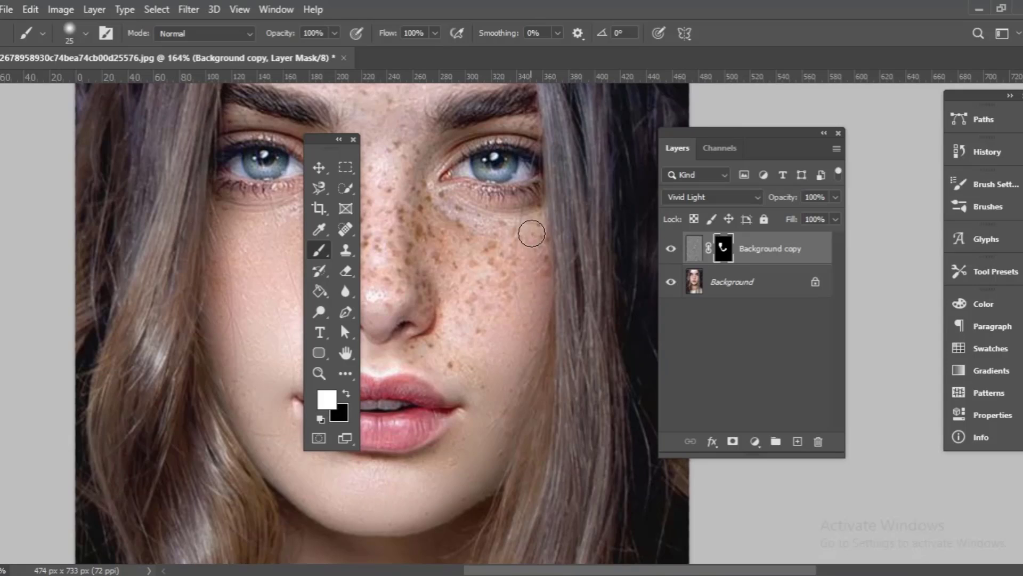
{"action": "mouse_move", "coordinate": [536, 245]}
{"action": "left_mouse_down"}
{"action": "mouse_move", "coordinate": [503, 274]}
{"action": "mouse_move", "coordinate": [502, 237]}
{"action": "mouse_move", "coordinate": [451, 218]}
{"action": "mouse_move", "coordinate": [457, 349]}
{"action": "mouse_move", "coordinate": [467, 358]}
{"action": "left_mouse_up"}
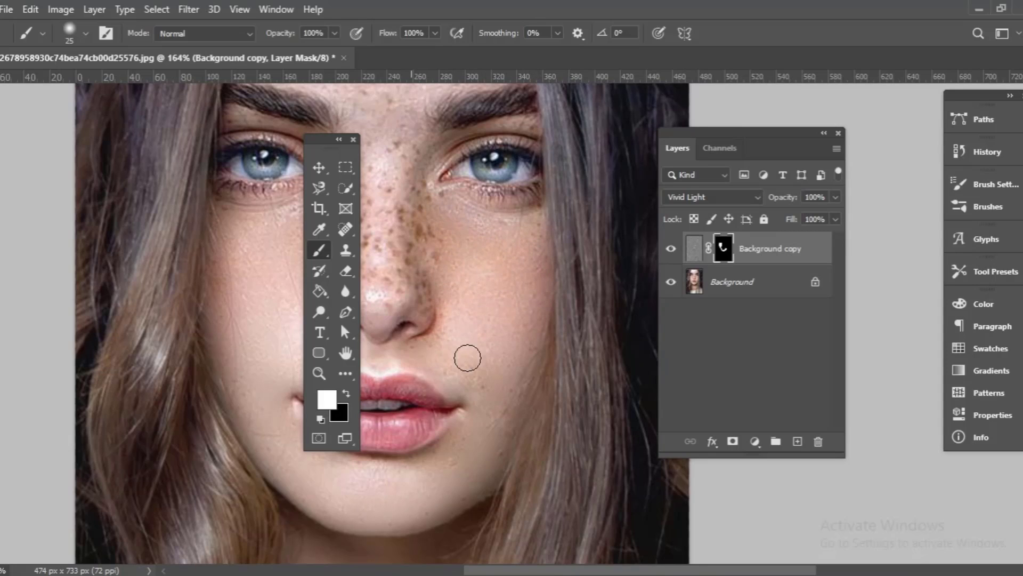
{"action": "scroll", "coordinate": [454, 367], "scroll_direction": "left", "scroll_amount": 7}
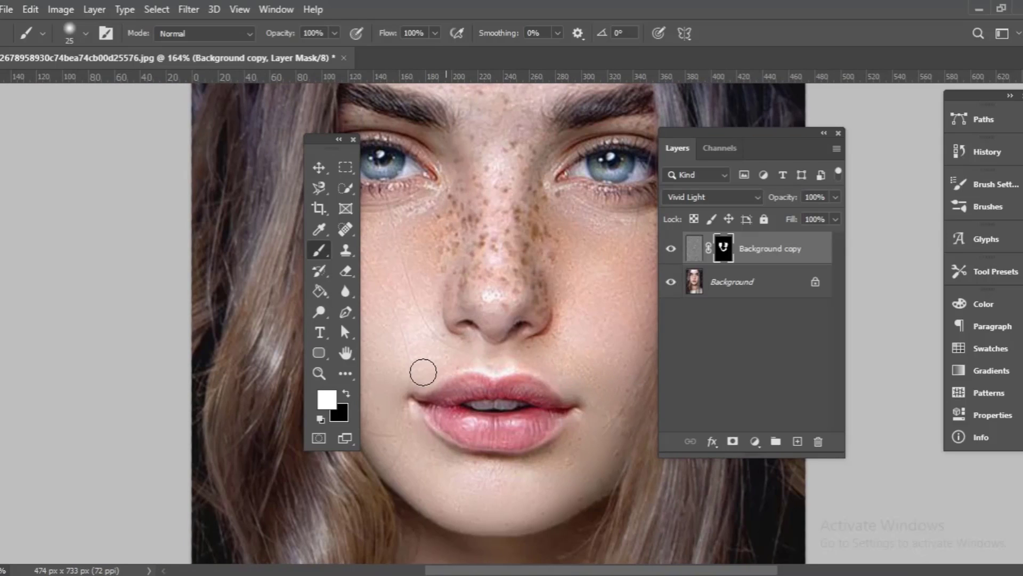
{"action": "scroll", "coordinate": [566, 430], "scroll_direction": "up", "scroll_amount": 3}
- Enlarge the brush to 25 and paint smoothing over the nose bridge and forehead
{"action": "mouse_move", "coordinate": [512, 285]}
{"action": "left_mouse_down"}
{"action": "mouse_move", "coordinate": [486, 272]}
{"action": "mouse_move", "coordinate": [513, 256]}
{"action": "mouse_move", "coordinate": [495, 361]}
{"action": "mouse_move", "coordinate": [480, 359]}
{"action": "mouse_move", "coordinate": [524, 327]}
{"action": "left_mouse_up"}
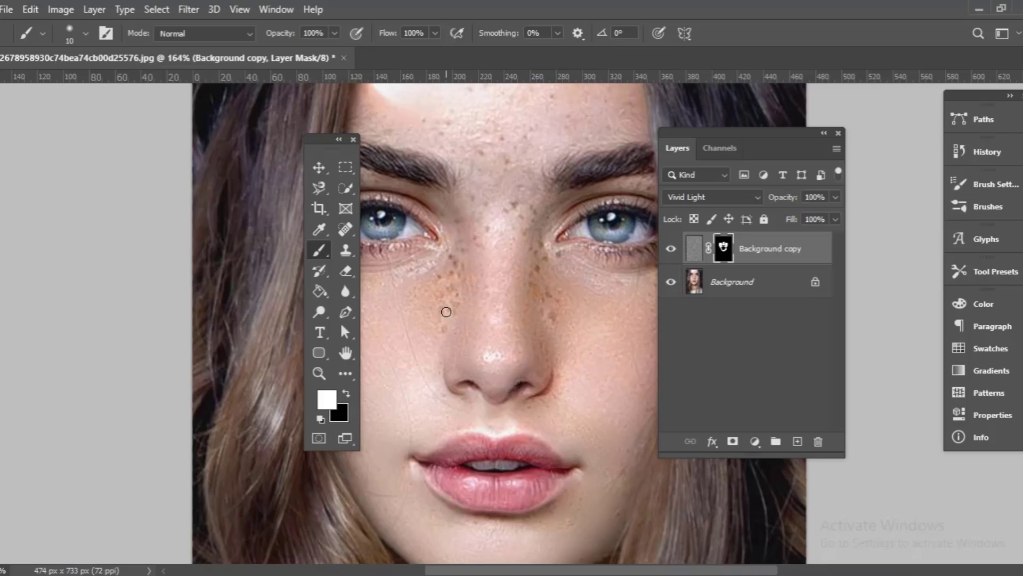
{"action": "key", "text": "bracketright"}
{"action": "key", "text": "bracketright"}
{"action": "key", "text": "bracketright"}
{"action": "mouse_move", "coordinate": [445, 312]}
{"action": "left_mouse_down"}
{"action": "mouse_move", "coordinate": [459, 240]}
{"action": "mouse_move", "coordinate": [494, 223]}
{"action": "mouse_move", "coordinate": [511, 243]}
{"action": "left_mouse_up"}
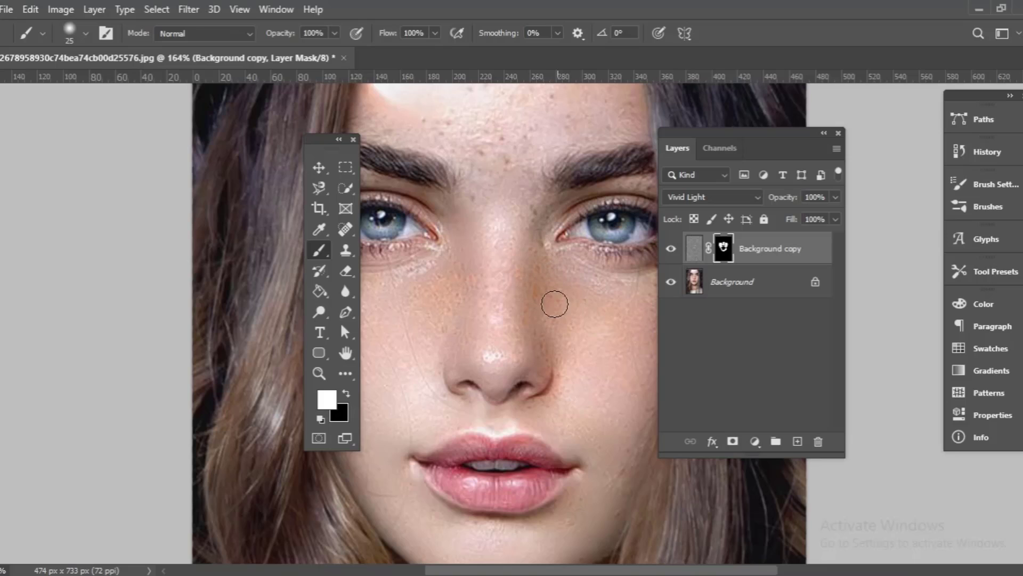
{"action": "scroll", "coordinate": [543, 325], "scroll_direction": "up", "scroll_amount": 3}
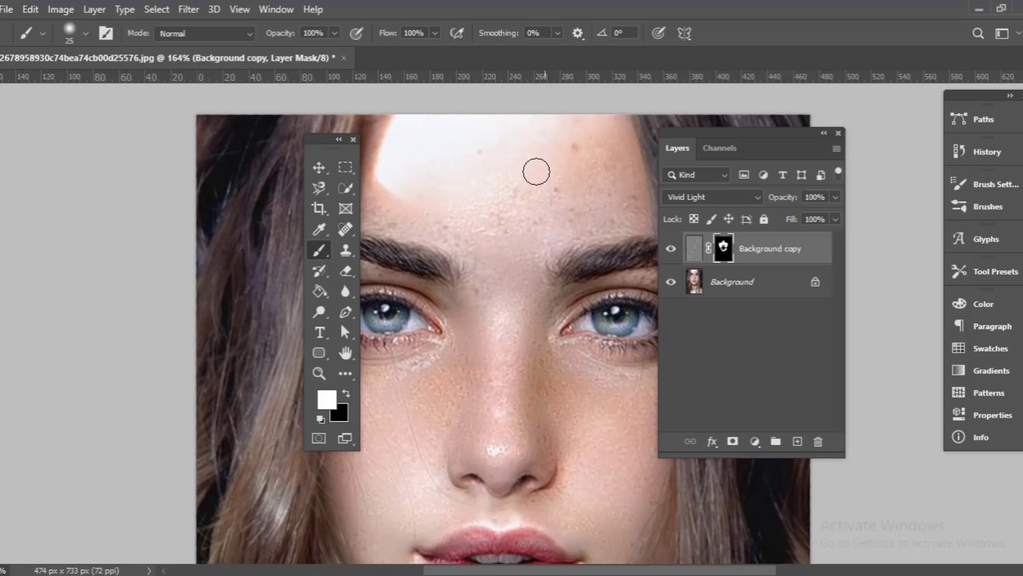
{"action": "left_click_drag", "start_coordinate": [536, 171], "coordinate": [524, 217]}
- Review the whole face, then stamp all visible layers into a new Layer 1
{"action": "left_click_drag", "start_coordinate": [618, 207], "coordinate": [631, 271]}
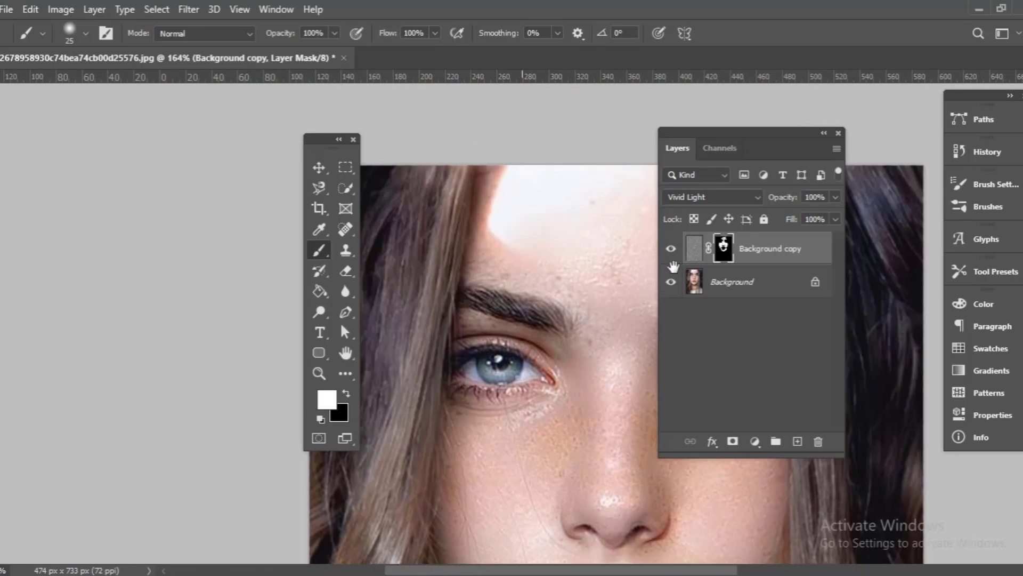
{"action": "scroll", "coordinate": [473, 290], "scroll_direction": "left", "scroll_amount": 3}
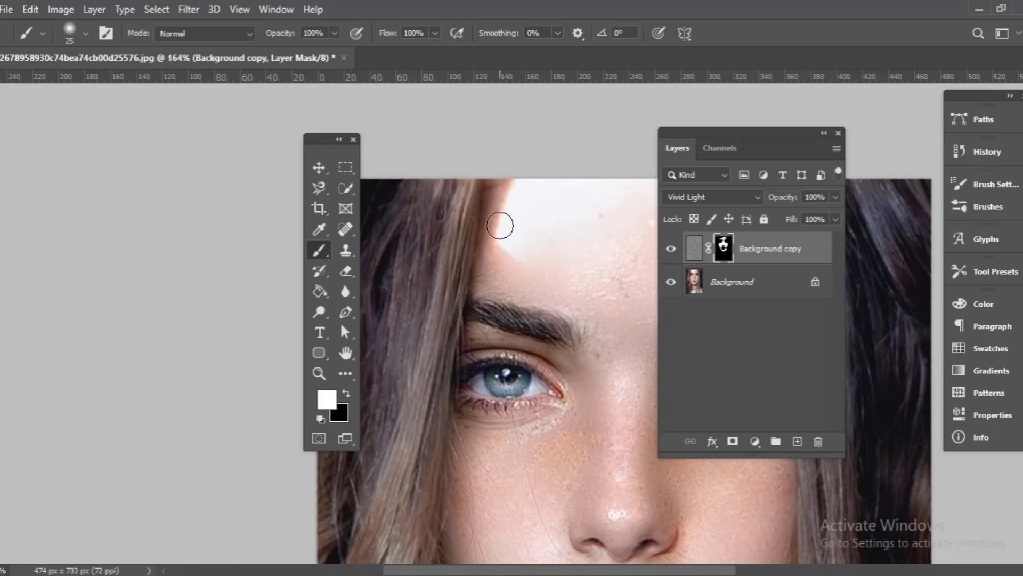
{"action": "scroll", "coordinate": [491, 290], "scroll_direction": "right", "scroll_amount": 4}
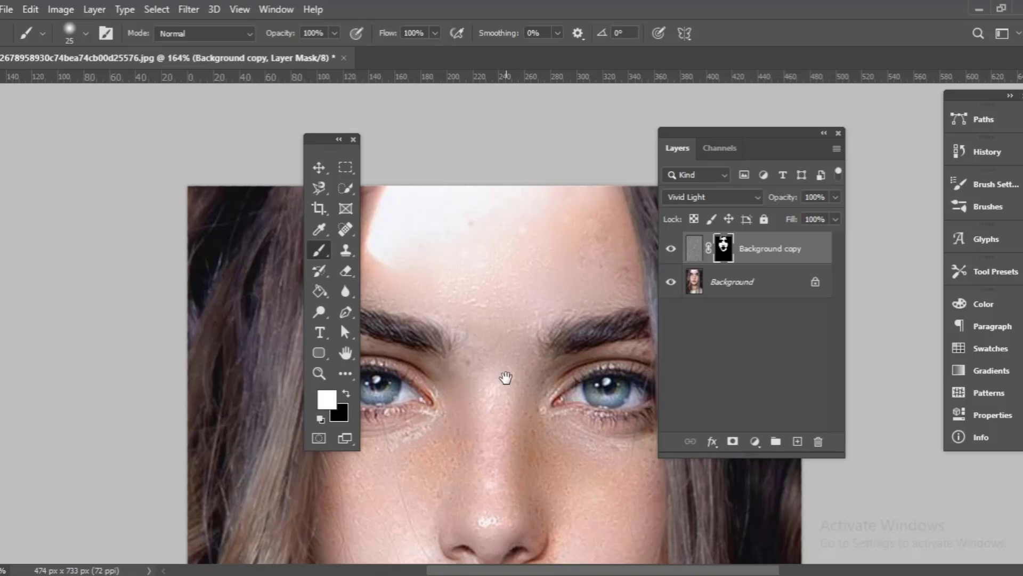
{"action": "left_click_drag", "start_coordinate": [505, 377], "coordinate": [535, 268]}
{"action": "scroll", "coordinate": [461, 413], "scroll_direction": "down", "scroll_amount": 4}
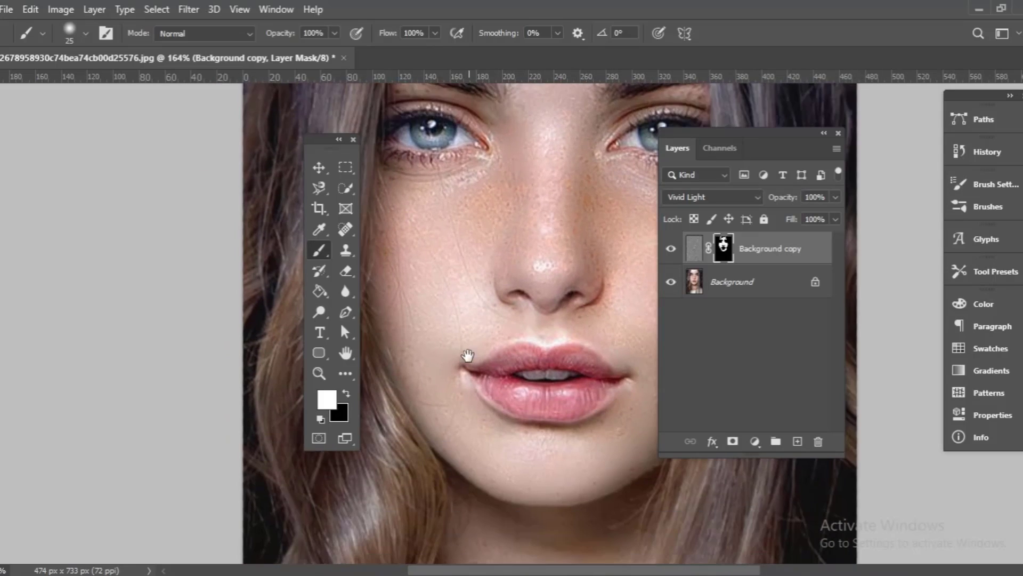
{"action": "scroll", "coordinate": [471, 420], "scroll_direction": "down", "scroll_amount": 4}
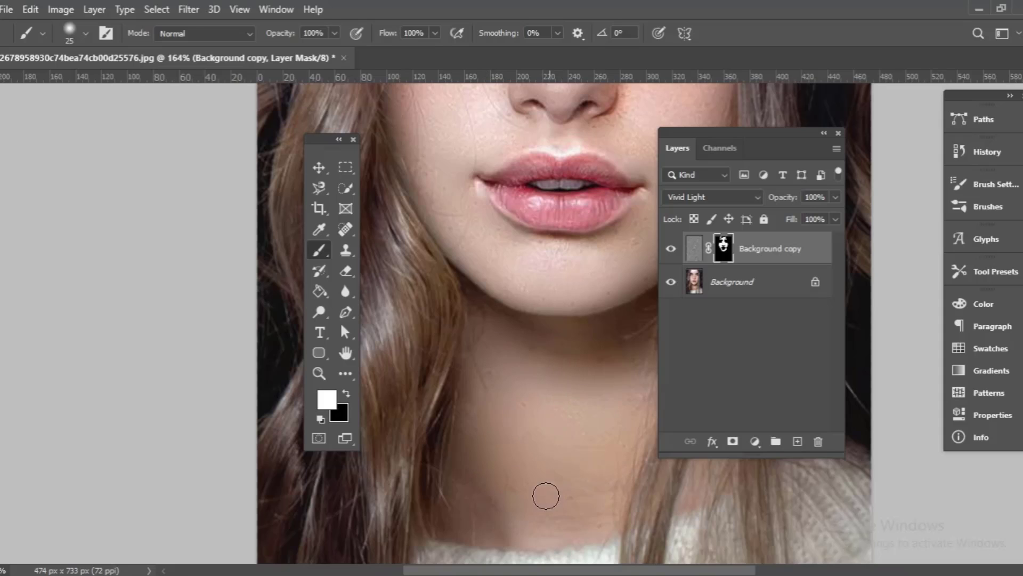
{"action": "scroll", "coordinate": [561, 418], "scroll_direction": "down", "scroll_amount": 2}
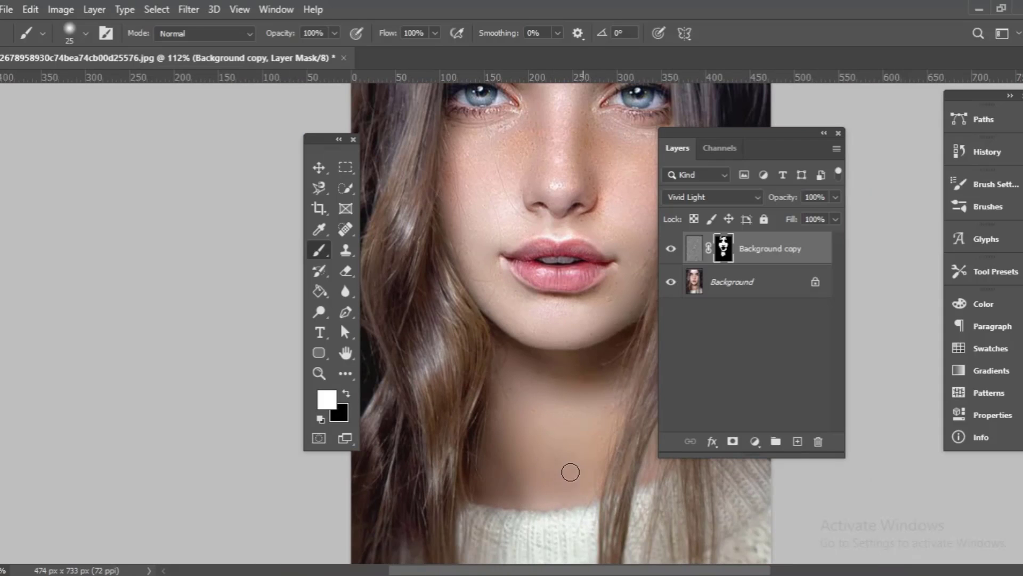
{"action": "scroll", "coordinate": [570, 472], "scroll_direction": "down", "scroll_amount": 1}
{"action": "scroll", "coordinate": [570, 472], "scroll_direction": "down", "scroll_amount": 1}
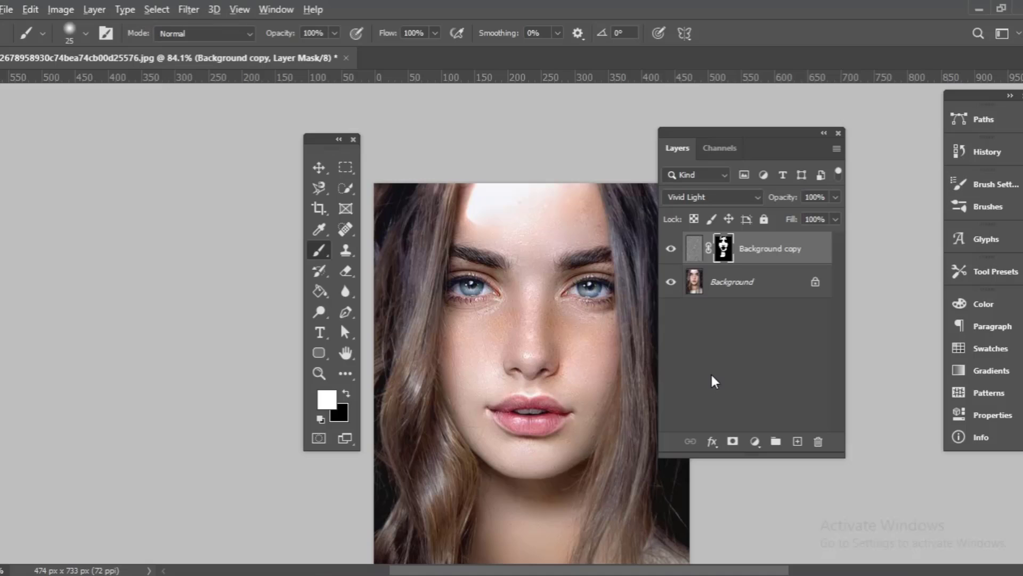
{"action": "key", "text": "ctrl+shift+alt+e"}
- Duplicate the Blue channel in the Channels panel to create Blue copy
{"action": "left_click_drag", "start_coordinate": [554, 354], "coordinate": [538, 261]}
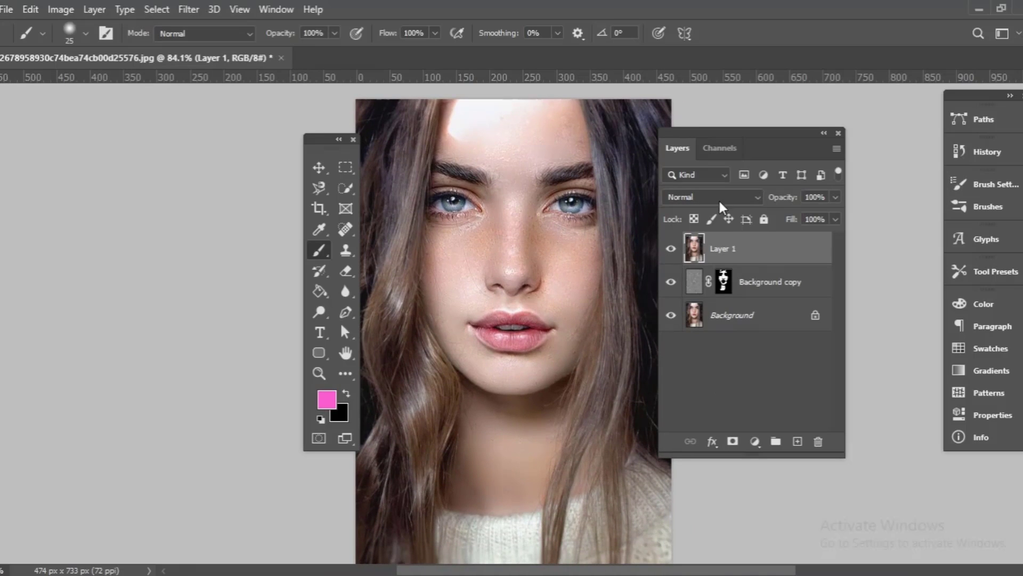
{"action": "left_click", "coordinate": [720, 147]}
{"action": "left_click", "coordinate": [721, 275]}
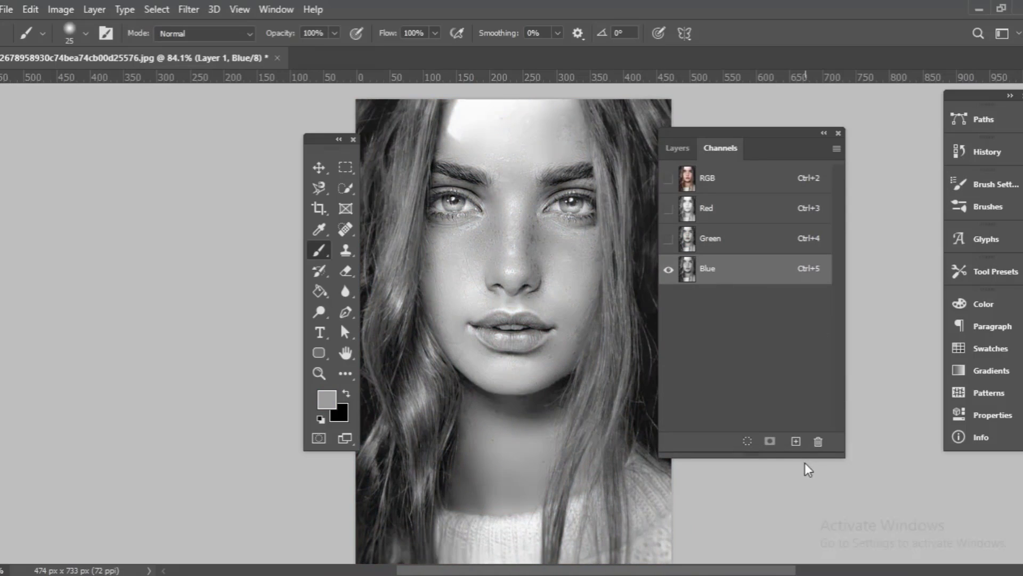
{"action": "left_click_drag", "start_coordinate": [716, 269], "coordinate": [796, 441]}
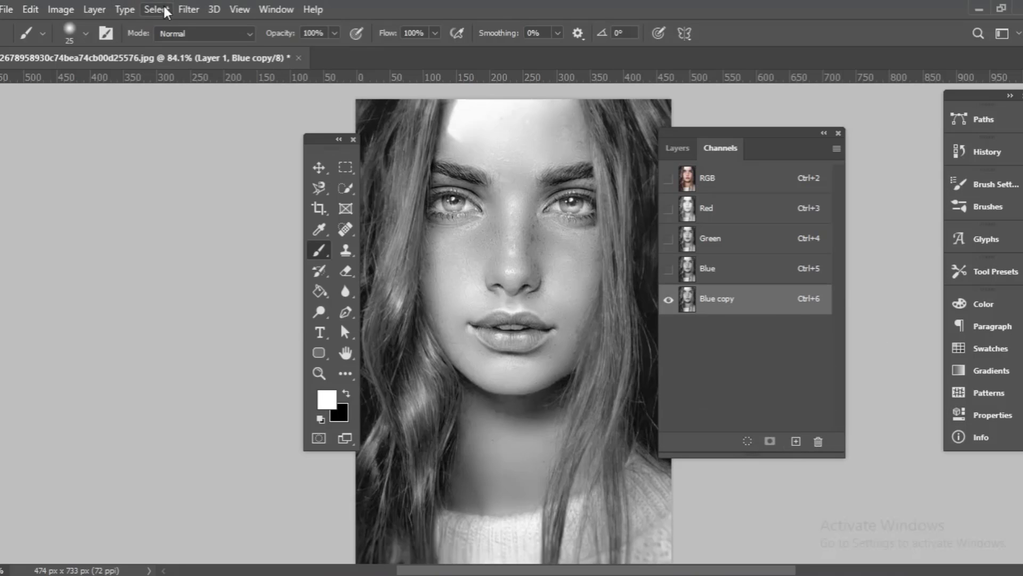
- Apply a High Pass filter with a 3.9-pixel radius to the Blue copy channel
{"action": "left_click", "coordinate": [188, 9]}
{"action": "mouse_move", "coordinate": [239, 324]}
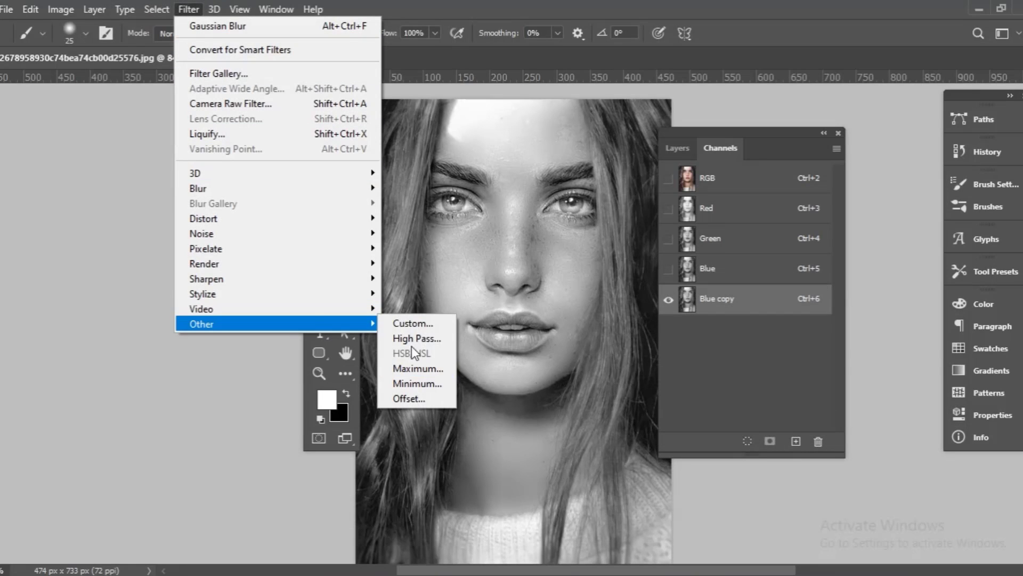
{"action": "left_click", "coordinate": [417, 337]}
{"action": "left_click_drag", "start_coordinate": [769, 341], "coordinate": [753, 341]}
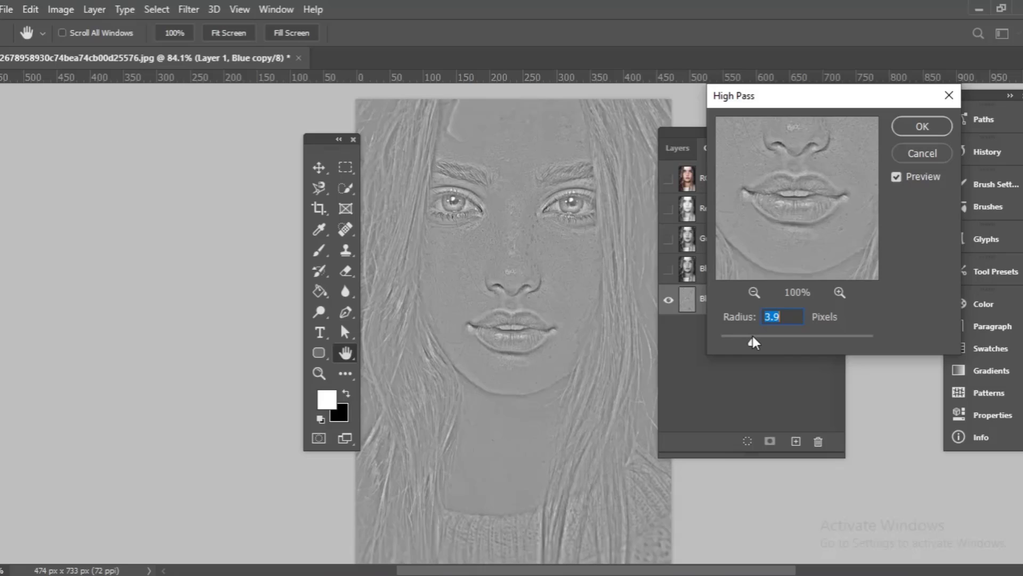
{"action": "left_click", "coordinate": [918, 128]}
{"action": "key", "text": "b"}
{"action": "scroll", "coordinate": [610, 278], "scroll_direction": "up", "scroll_amount": 1}
{"action": "scroll", "coordinate": [610, 279], "scroll_direction": "up", "scroll_amount": 1}
- Sample mid-grey and paint over both eyes and the lips on the Blue copy channel
{"action": "scroll", "coordinate": [610, 278], "scroll_direction": "up", "scroll_amount": 1}
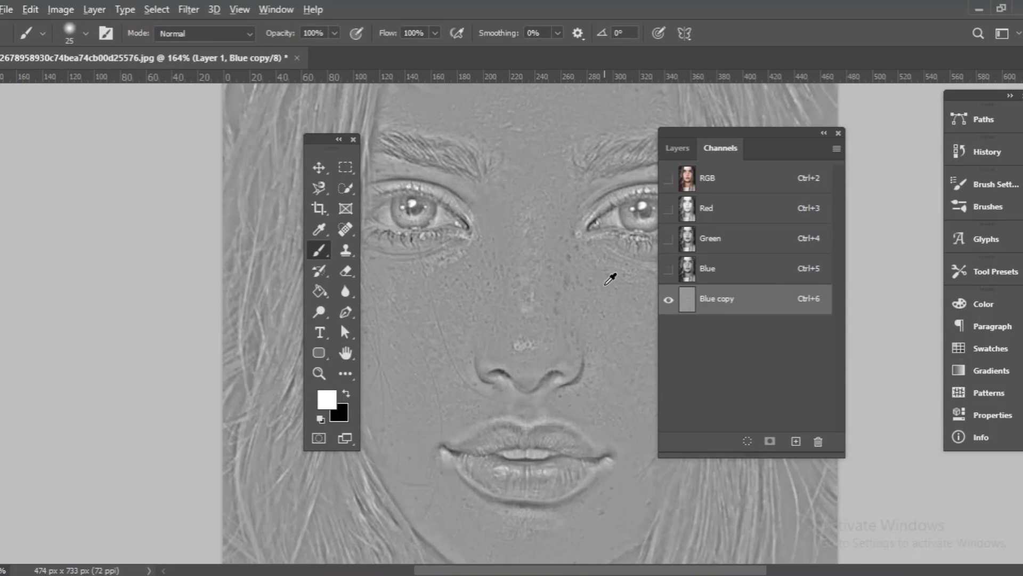
{"action": "left_click", "coordinate": [610, 279], "text": "alt"}
{"action": "mouse_move", "coordinate": [428, 213]}
{"action": "left_mouse_down"}
{"action": "mouse_move", "coordinate": [394, 221]}
{"action": "mouse_move", "coordinate": [443, 218]}
{"action": "left_mouse_up"}
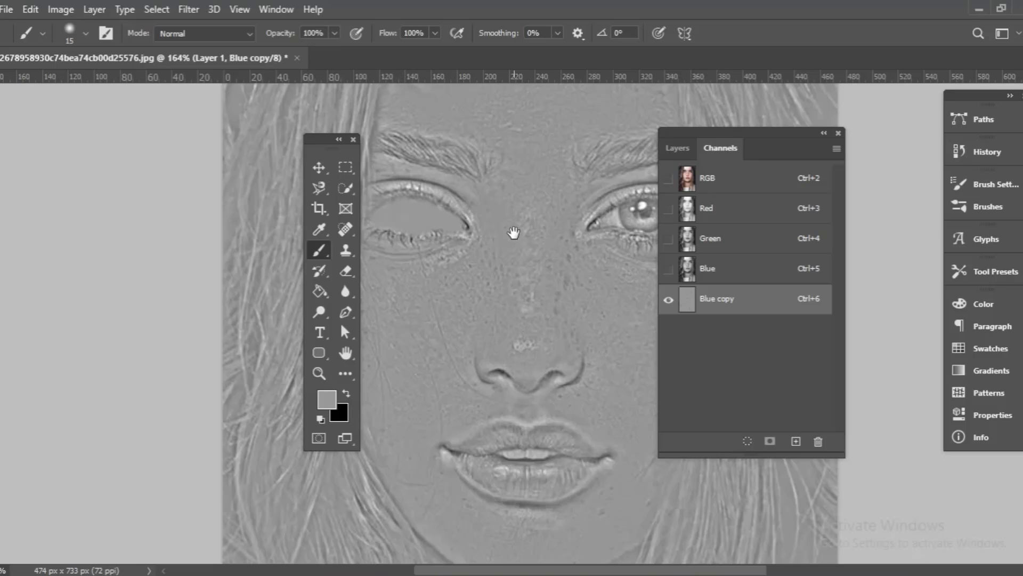
{"action": "left_click_drag", "start_coordinate": [513, 232], "coordinate": [411, 284]}
{"action": "mouse_move", "coordinate": [504, 282]}
{"action": "left_mouse_down"}
{"action": "mouse_move", "coordinate": [554, 266]}
{"action": "mouse_move", "coordinate": [565, 277]}
{"action": "mouse_move", "coordinate": [515, 279]}
{"action": "left_mouse_up"}
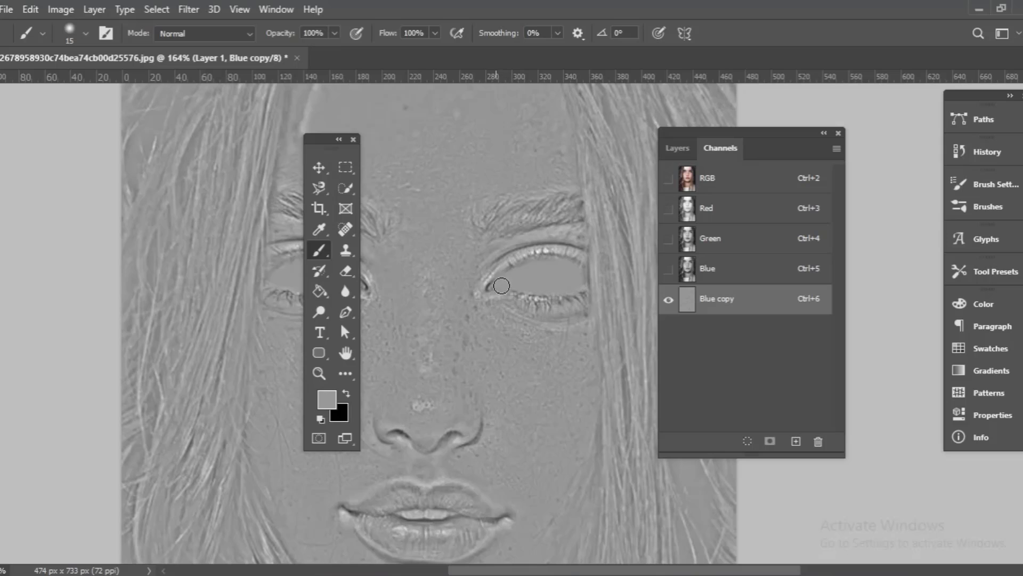
{"action": "left_click_drag", "start_coordinate": [507, 293], "coordinate": [613, 139]}
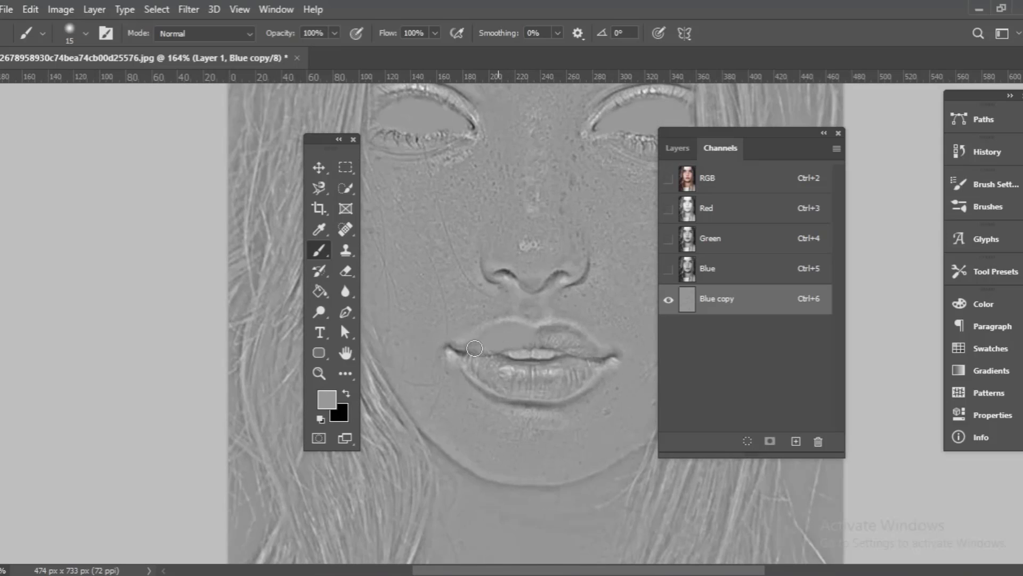
{"action": "left_click_drag", "start_coordinate": [528, 380], "coordinate": [521, 363]}
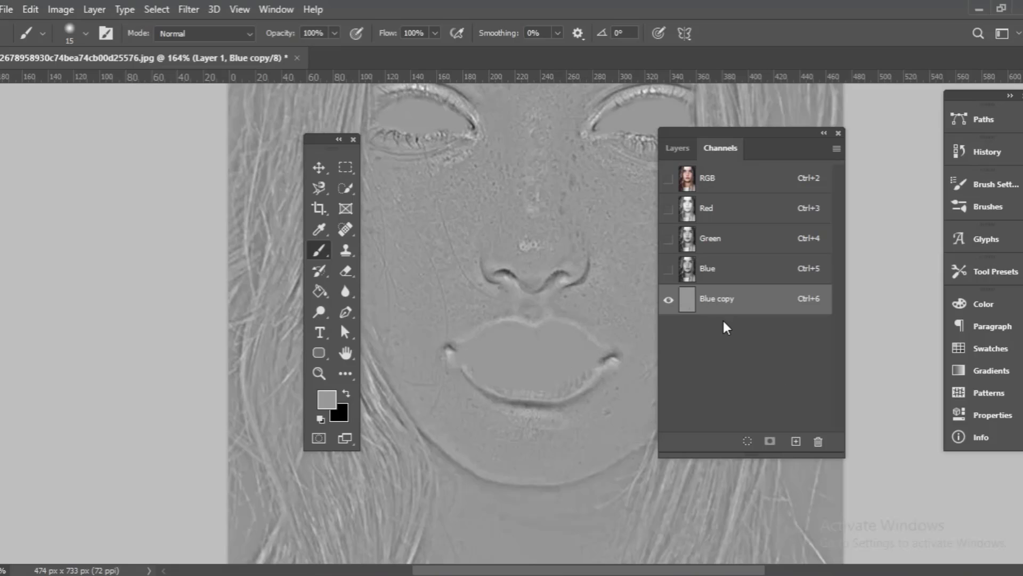
{"action": "left_click", "coordinate": [61, 9]}
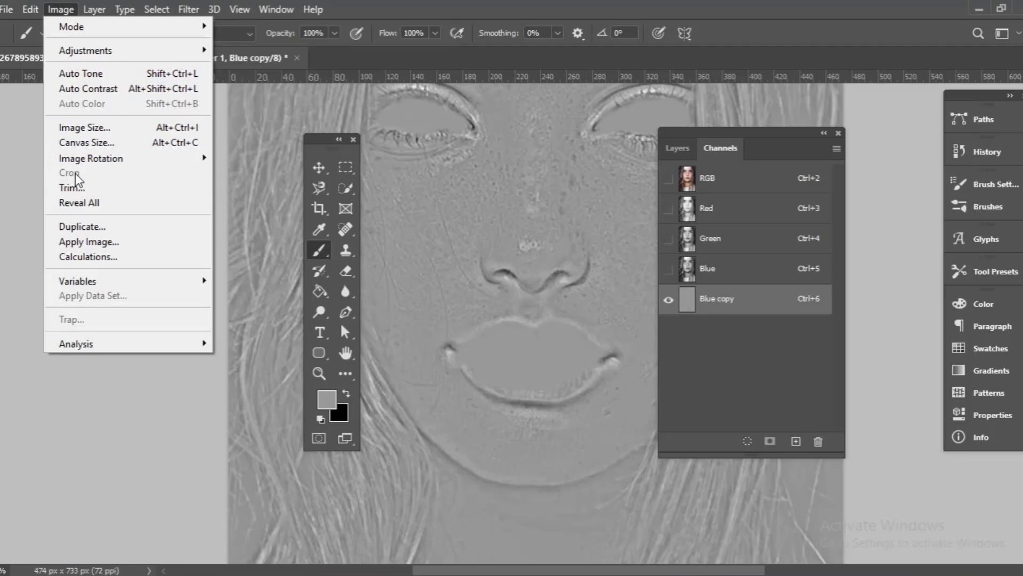
- Apply Image to the Blue copy channel in Overlay mode three times to boost contrast
{"action": "left_click", "coordinate": [99, 246]}
{"action": "left_click", "coordinate": [136, 211]}
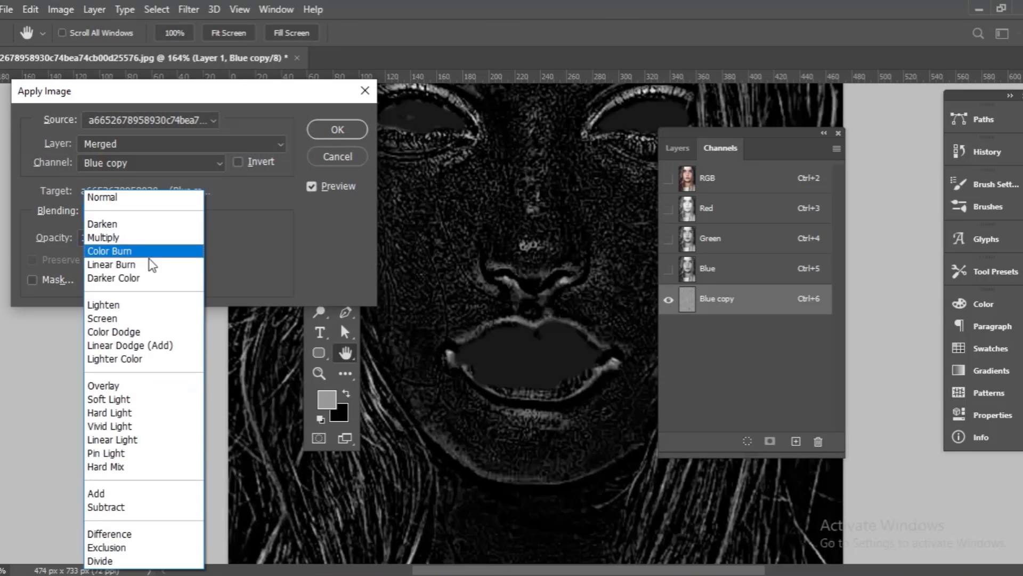
{"action": "left_click", "coordinate": [128, 384]}
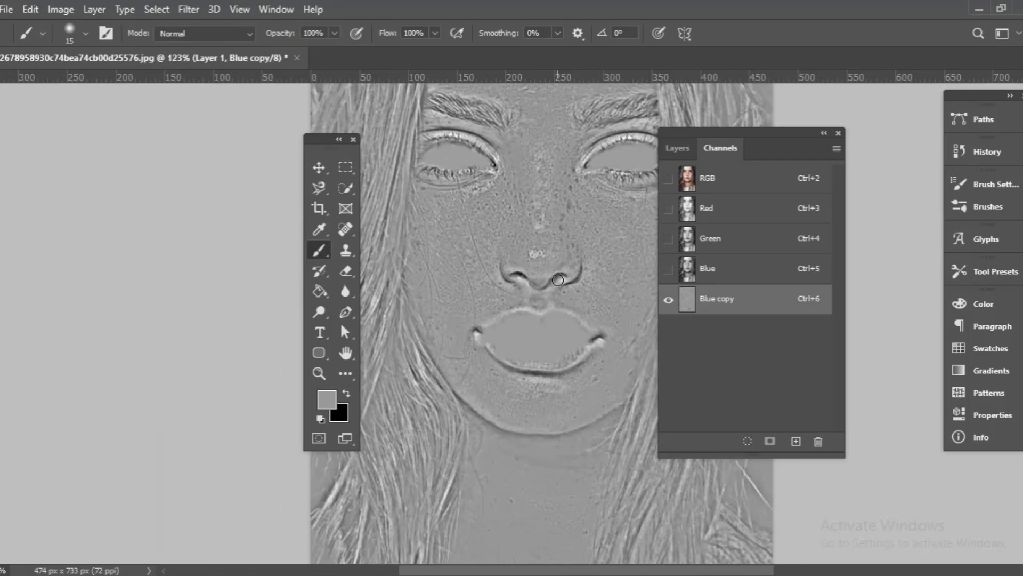
{"action": "left_click", "coordinate": [61, 9]}
{"action": "left_click", "coordinate": [87, 246]}
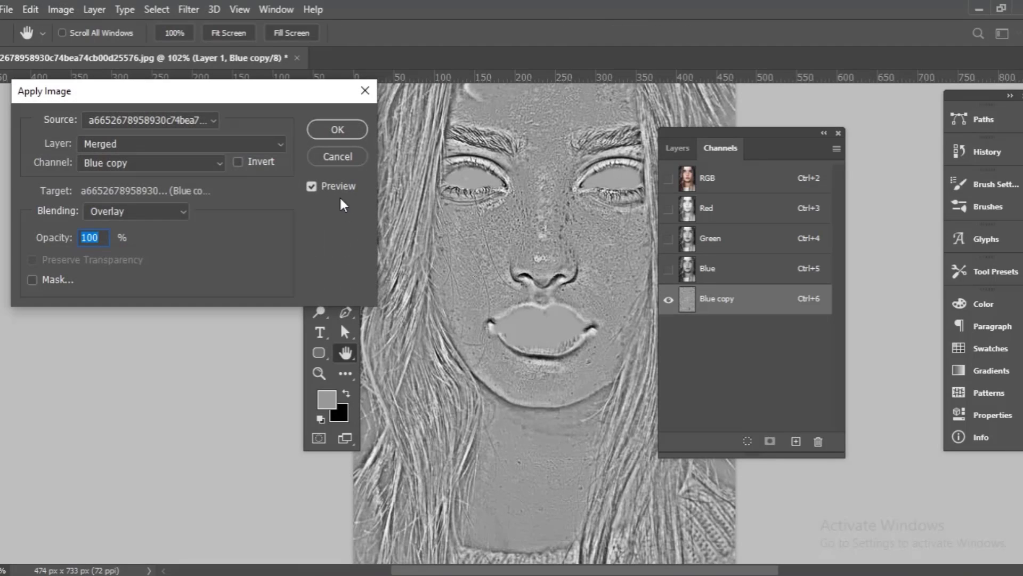
{"action": "left_click", "coordinate": [341, 138]}
{"action": "left_click", "coordinate": [60, 9]}
{"action": "left_click", "coordinate": [88, 243]}
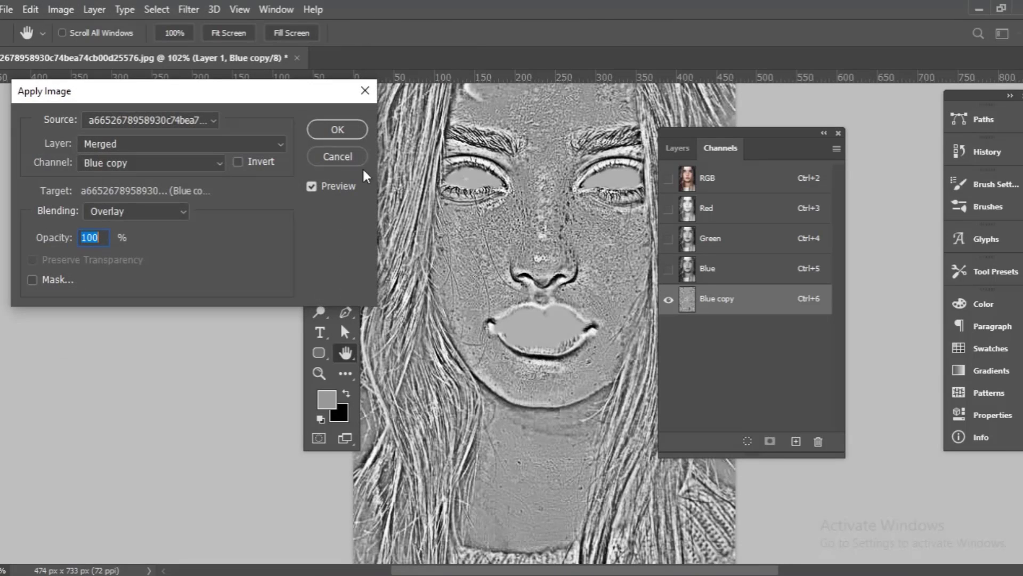
{"action": "left_click", "coordinate": [338, 131]}
- Load Blue copy as a selection, return to the RGB composite and select Layer 1
{"action": "left_click", "coordinate": [689, 301], "text": "ctrl"}
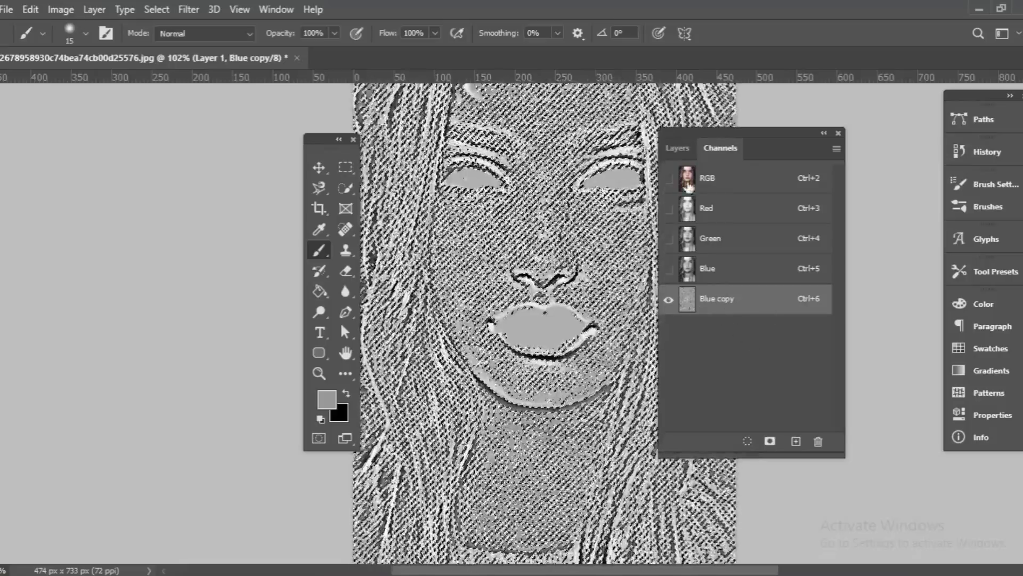
{"action": "left_click", "coordinate": [669, 178]}
{"action": "left_click", "coordinate": [709, 178]}
{"action": "left_click", "coordinate": [677, 148]}
{"action": "left_click", "coordinate": [762, 441]}
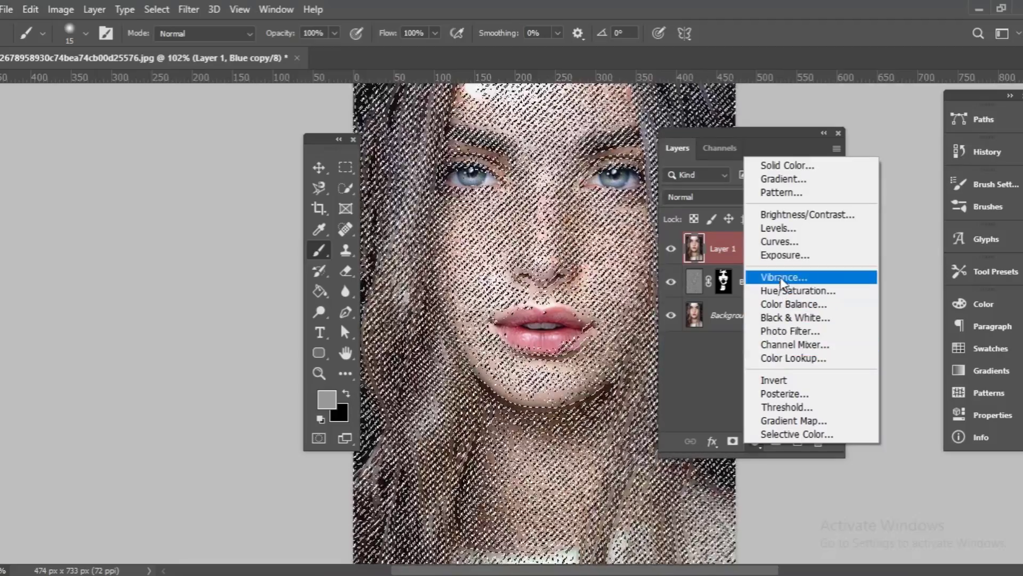
- Add a Curves 1 adjustment layer with the curve raised to brighten the selected skin, then close its panel
{"action": "left_click", "coordinate": [780, 241]}
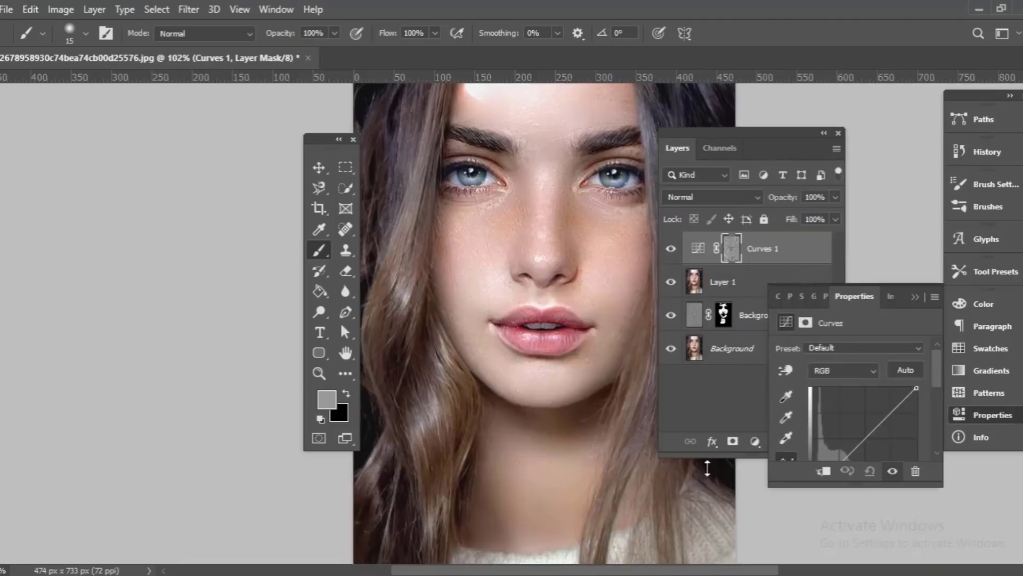
{"action": "left_click", "coordinate": [878, 424]}
{"action": "left_click_drag", "start_coordinate": [875, 425], "coordinate": [857, 452]}
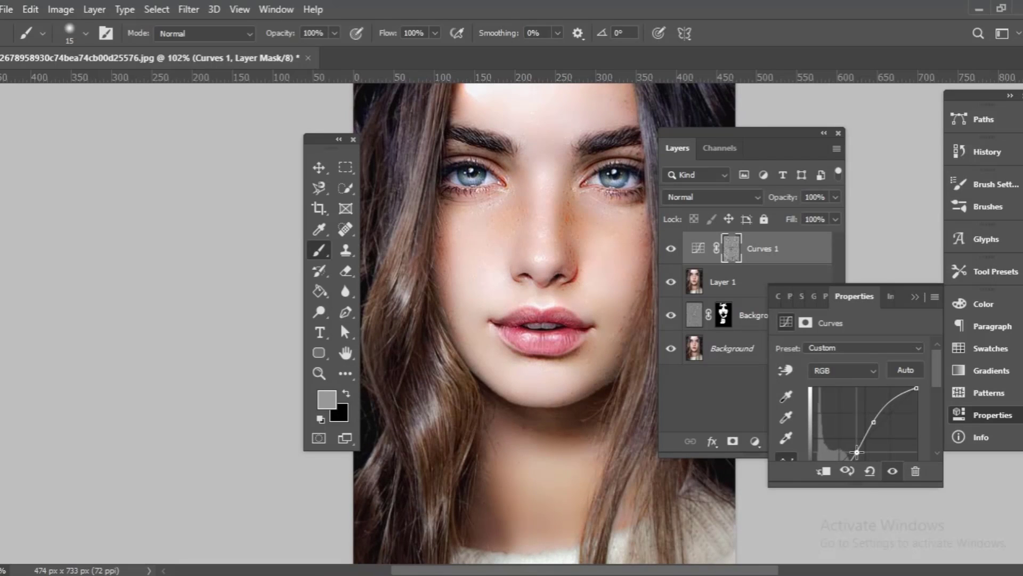
{"action": "left_click_drag", "start_coordinate": [875, 418], "coordinate": [855, 452]}
{"action": "left_click", "coordinate": [868, 366]}
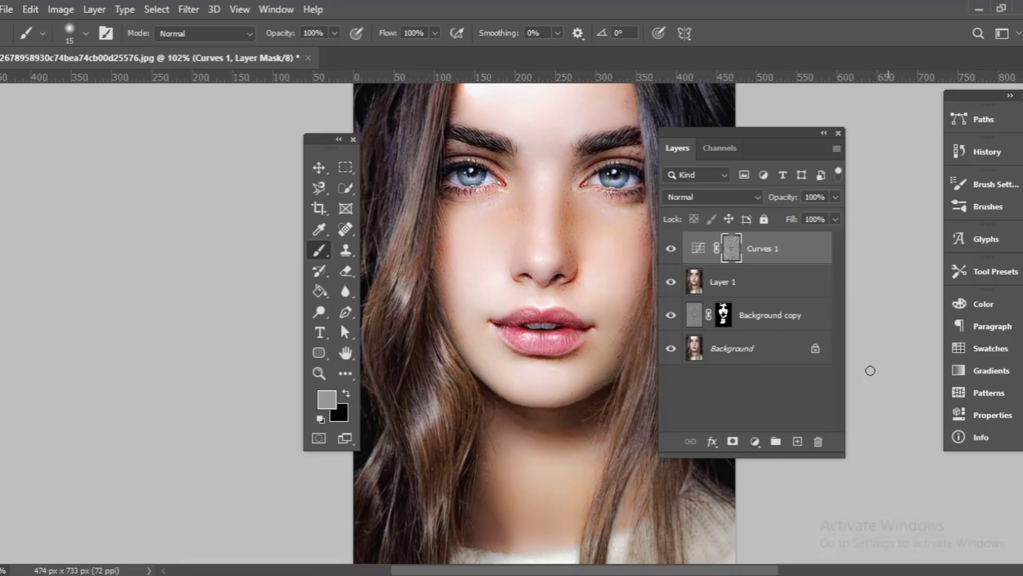
{"action": "left_click", "coordinate": [733, 283]}
- Stamp visible layers, add a new empty layer, and set a saturated blue foreground colour
{"action": "key", "text": "ctrl+shift+alt+e"}
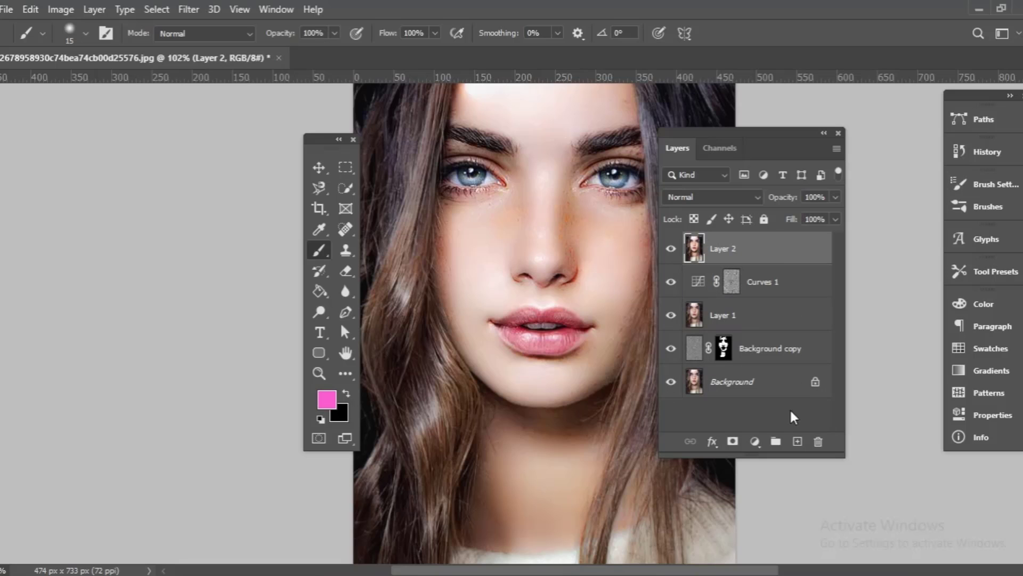
{"action": "left_click", "coordinate": [797, 441]}
{"action": "scroll", "coordinate": [526, 299], "scroll_direction": "up", "scroll_amount": 3}
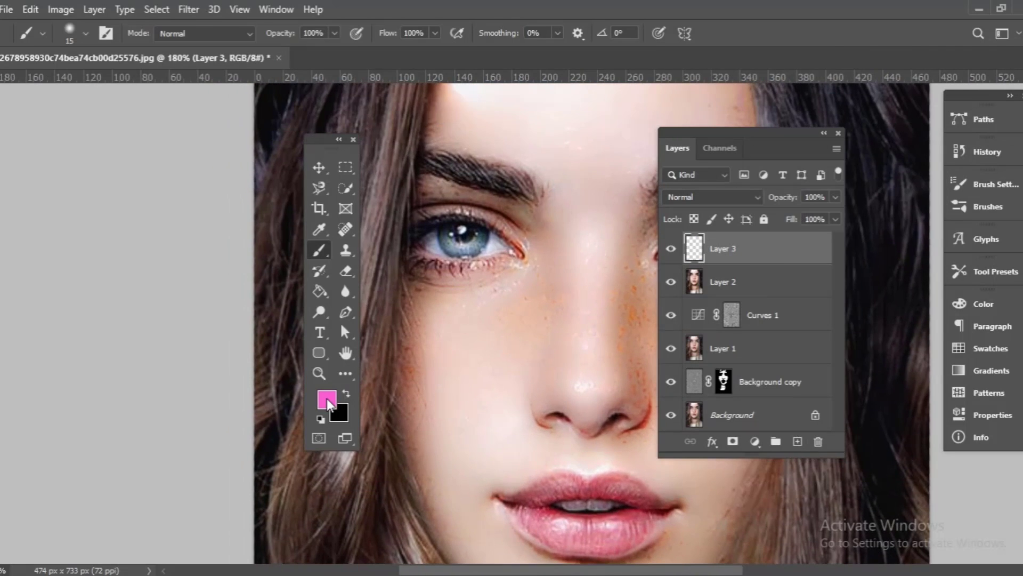
{"action": "left_click", "coordinate": [327, 398]}
{"action": "left_click", "coordinate": [850, 281]}
{"action": "left_click", "coordinate": [824, 196]}
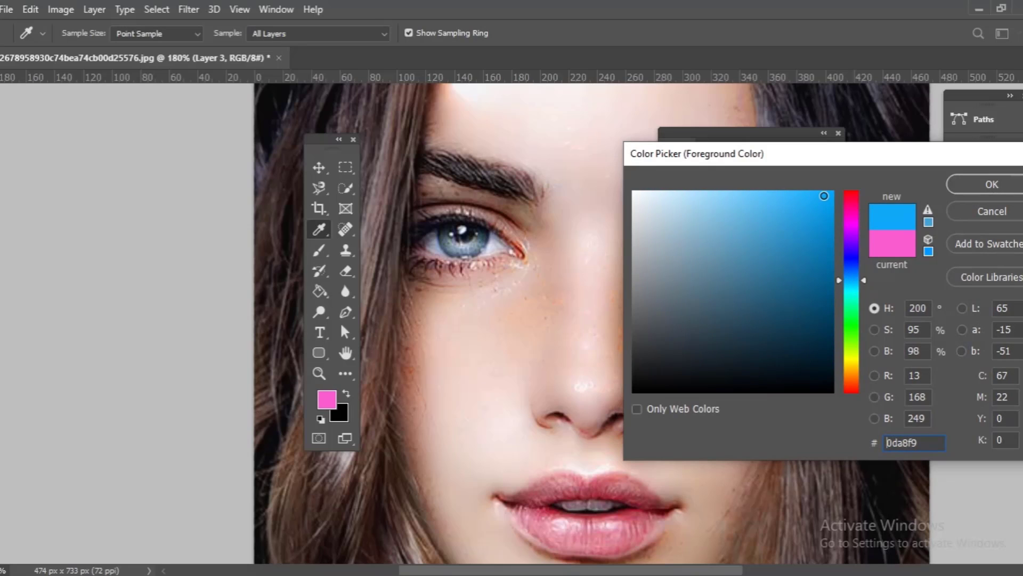
{"action": "left_click", "coordinate": [983, 187]}
- Paint both irises blue and set the layer to Overlay blending at 88% opacity
{"action": "key", "text": "b"}
{"action": "left_click_drag", "start_coordinate": [471, 238], "coordinate": [462, 241]}
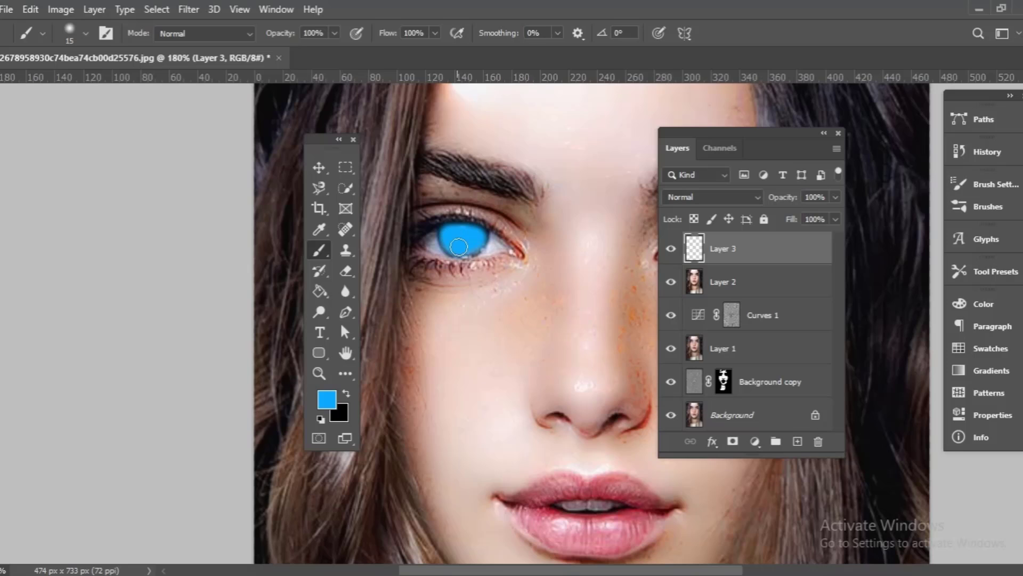
{"action": "left_click_drag", "start_coordinate": [518, 238], "coordinate": [378, 238]}
{"action": "left_click_drag", "start_coordinate": [581, 264], "coordinate": [569, 269]}
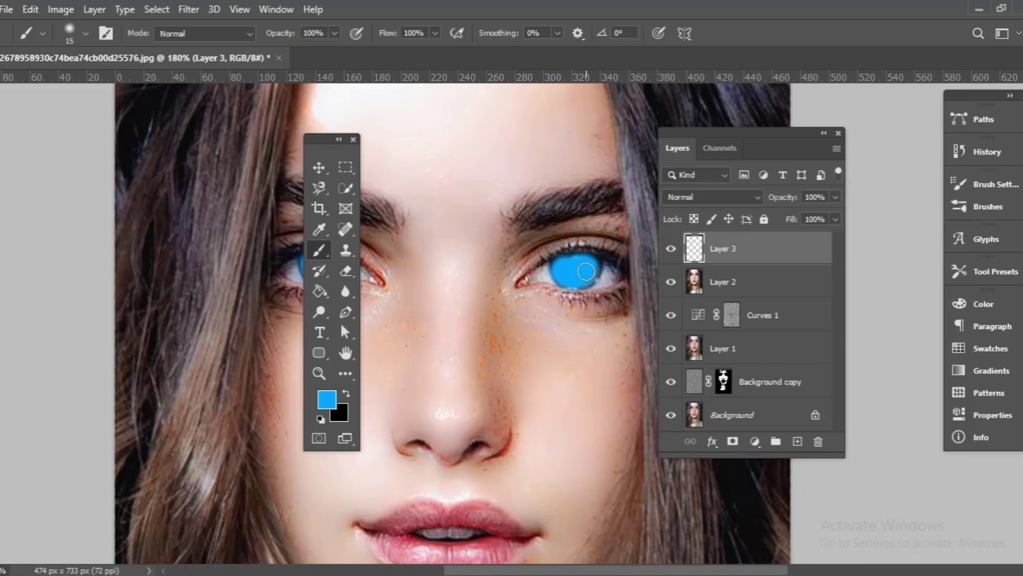
{"action": "scroll", "coordinate": [585, 326], "scroll_direction": "down", "scroll_amount": 2}
{"action": "scroll", "coordinate": [638, 366], "scroll_direction": "down", "scroll_amount": 2}
{"action": "scroll", "coordinate": [612, 304], "scroll_direction": "left", "scroll_amount": 2}
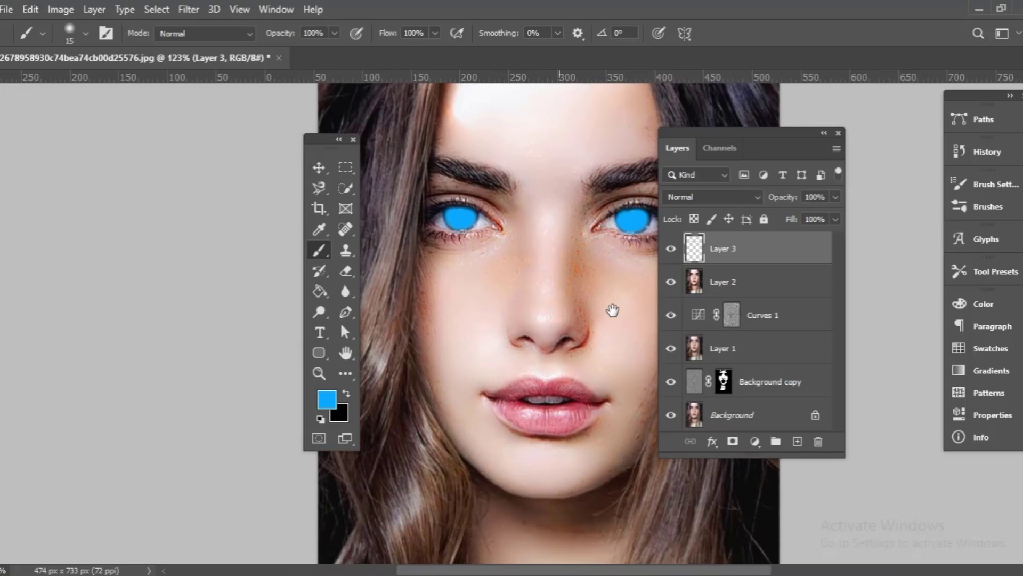
{"action": "left_click", "coordinate": [738, 197]}
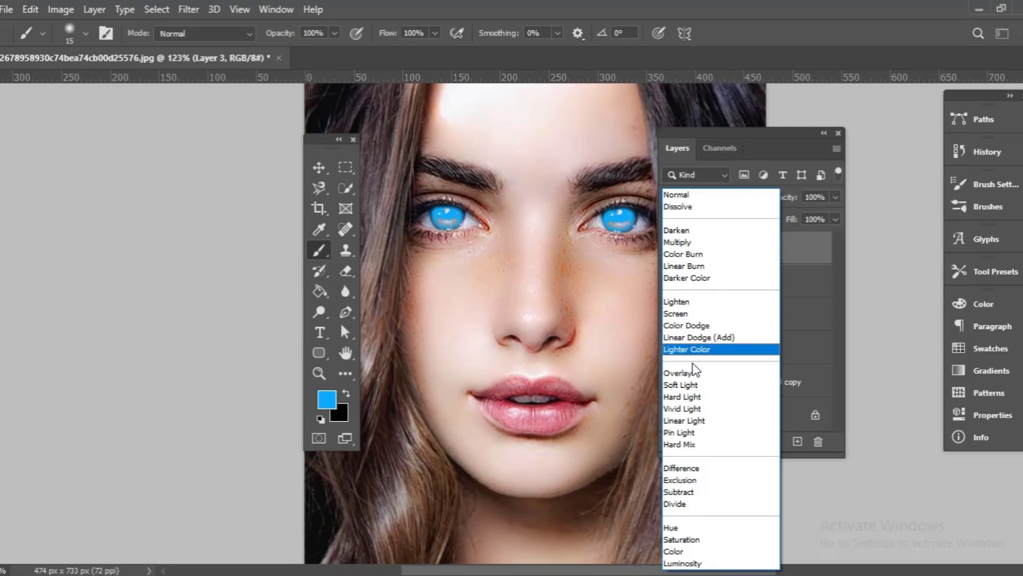
{"action": "left_click", "coordinate": [709, 375]}
{"action": "left_click_drag", "start_coordinate": [797, 203], "coordinate": [778, 205]}
- Add an empty layer for the lips and set the foreground colour to light pink
{"action": "left_click", "coordinate": [797, 441]}
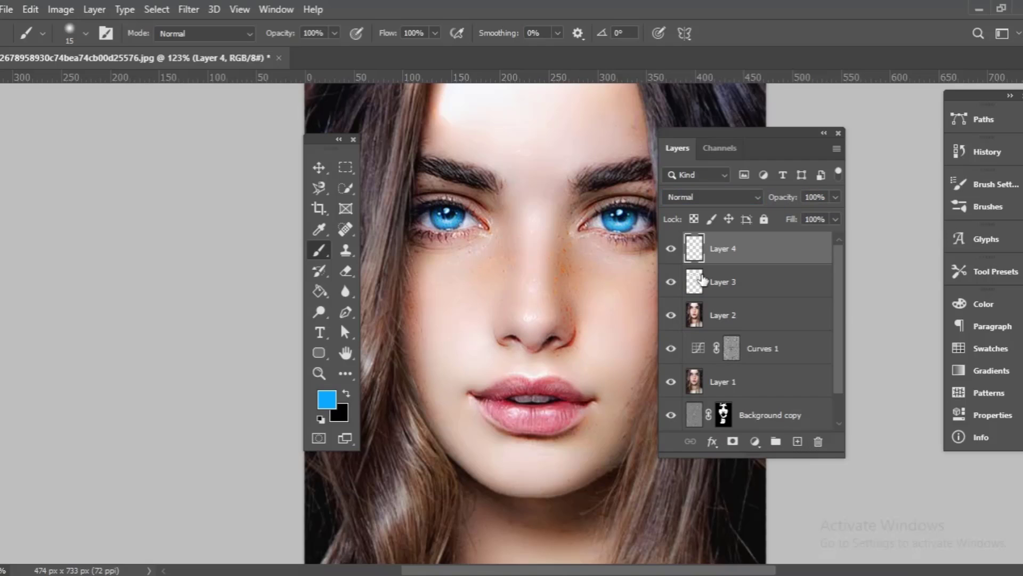
{"action": "left_click", "coordinate": [327, 399]}
{"action": "left_click", "coordinate": [851, 223]}
{"action": "left_click", "coordinate": [739, 195]}
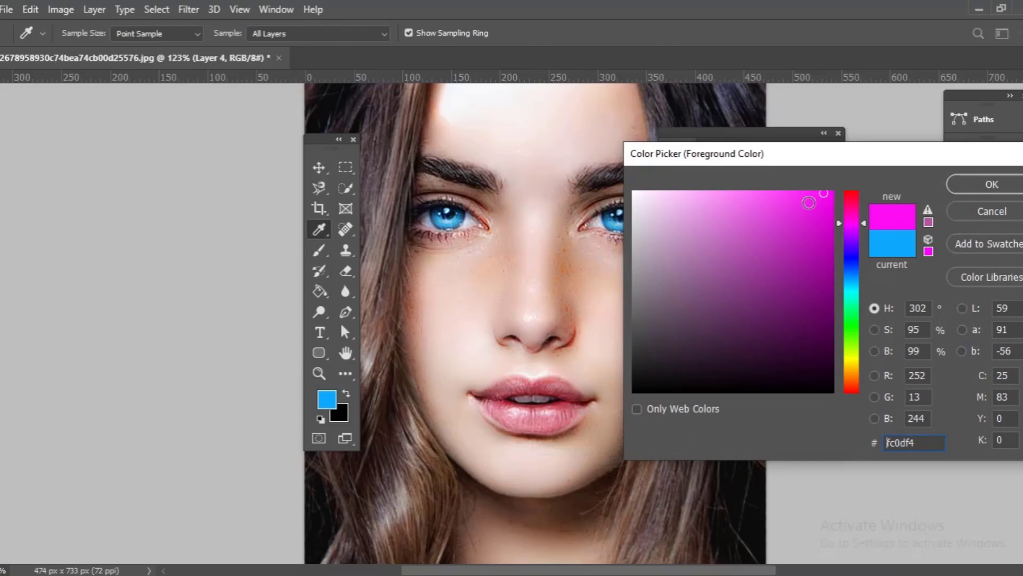
{"action": "left_click", "coordinate": [992, 184]}
- Brush pink paint over the lips on the new layer
{"action": "key", "text": "b"}
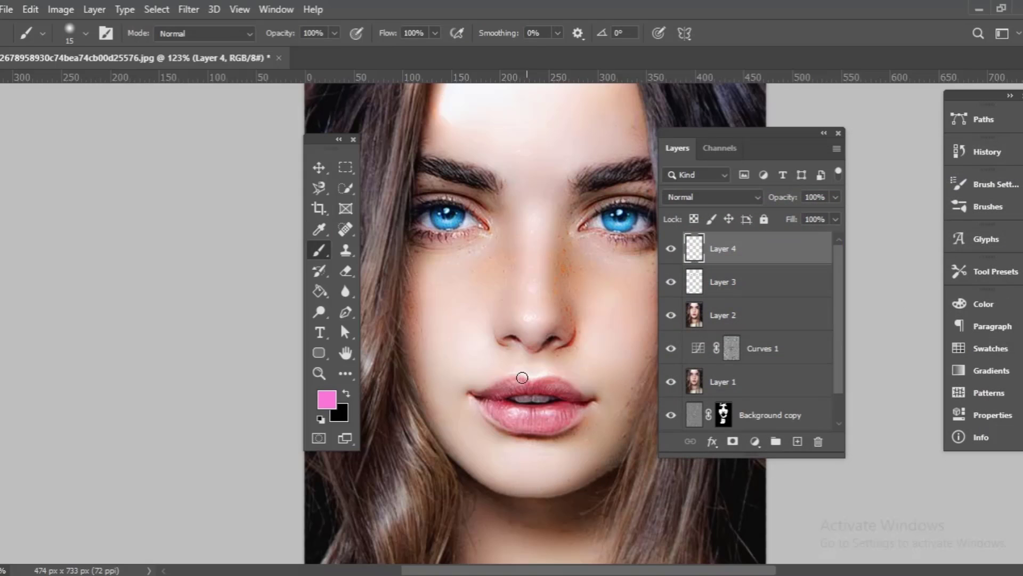
{"action": "scroll", "coordinate": [525, 384], "scroll_direction": "up", "scroll_amount": 3}
{"action": "scroll", "coordinate": [525, 383], "scroll_direction": "up", "scroll_amount": 1}
{"action": "mouse_move", "coordinate": [519, 375]}
{"action": "left_mouse_down"}
{"action": "mouse_move", "coordinate": [429, 401]}
{"action": "mouse_move", "coordinate": [498, 435]}
{"action": "mouse_move", "coordinate": [477, 444]}
{"action": "mouse_move", "coordinate": [539, 459]}
{"action": "mouse_move", "coordinate": [606, 446]}
{"action": "mouse_move", "coordinate": [520, 484]}
{"action": "mouse_move", "coordinate": [485, 461]}
{"action": "mouse_move", "coordinate": [567, 443]}
{"action": "mouse_move", "coordinate": [542, 411]}
{"action": "mouse_move", "coordinate": [473, 407]}
{"action": "mouse_move", "coordinate": [502, 402]}
{"action": "mouse_move", "coordinate": [582, 439]}
{"action": "left_mouse_up"}
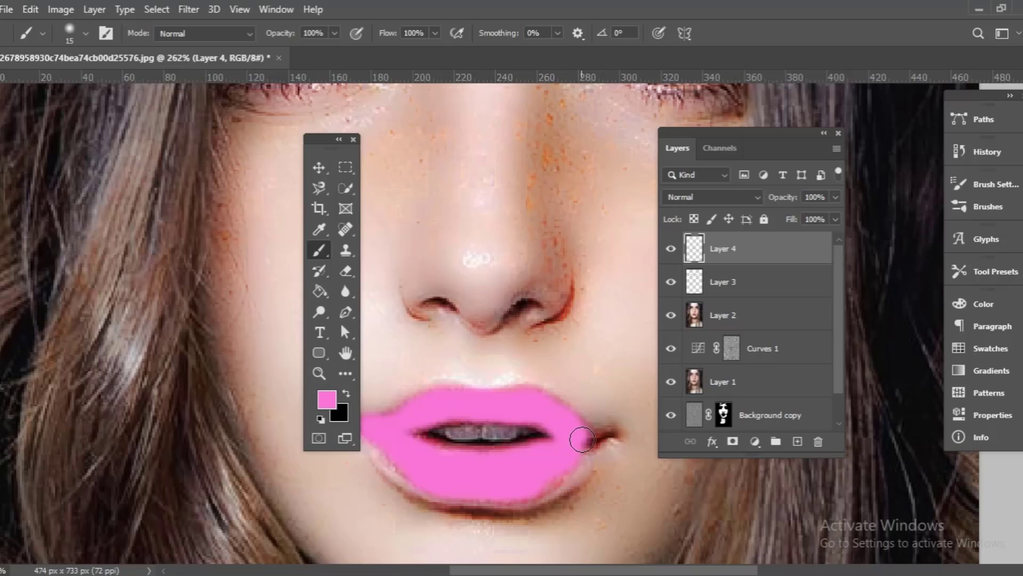
{"action": "scroll", "coordinate": [557, 438], "scroll_direction": "down", "scroll_amount": 1}
{"action": "scroll", "coordinate": [617, 449], "scroll_direction": "left", "scroll_amount": 1}
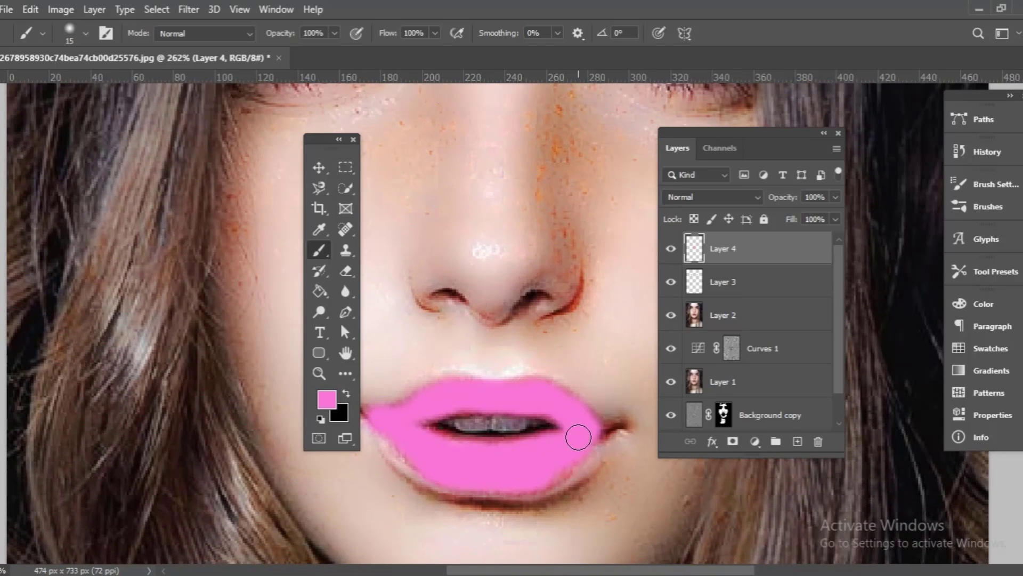
- Set the lips layer blend mode to Color at 57% opacity
{"action": "left_click", "coordinate": [756, 198]}
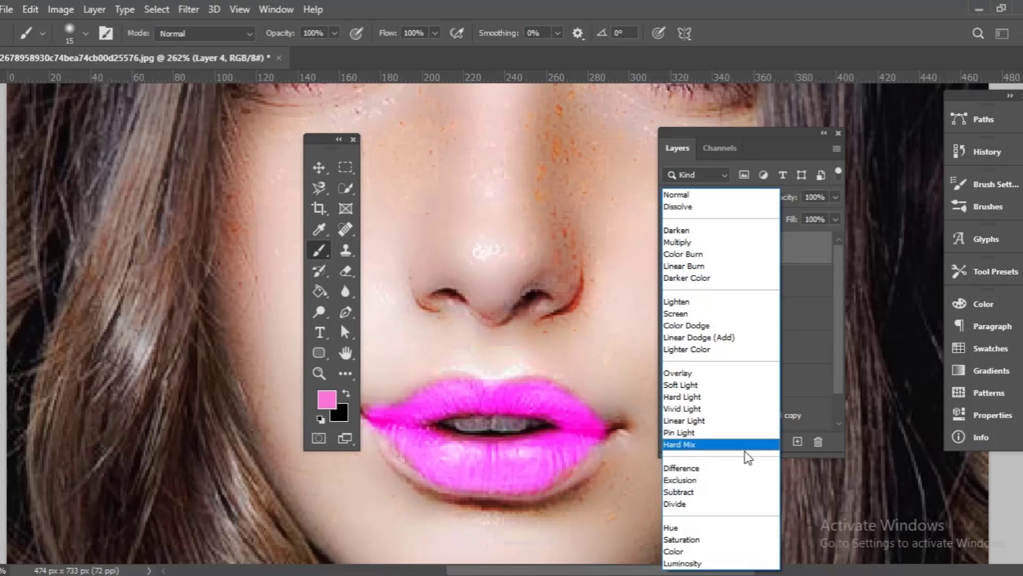
{"action": "left_click", "coordinate": [704, 551]}
{"action": "left_click_drag", "start_coordinate": [787, 199], "coordinate": [781, 199]}
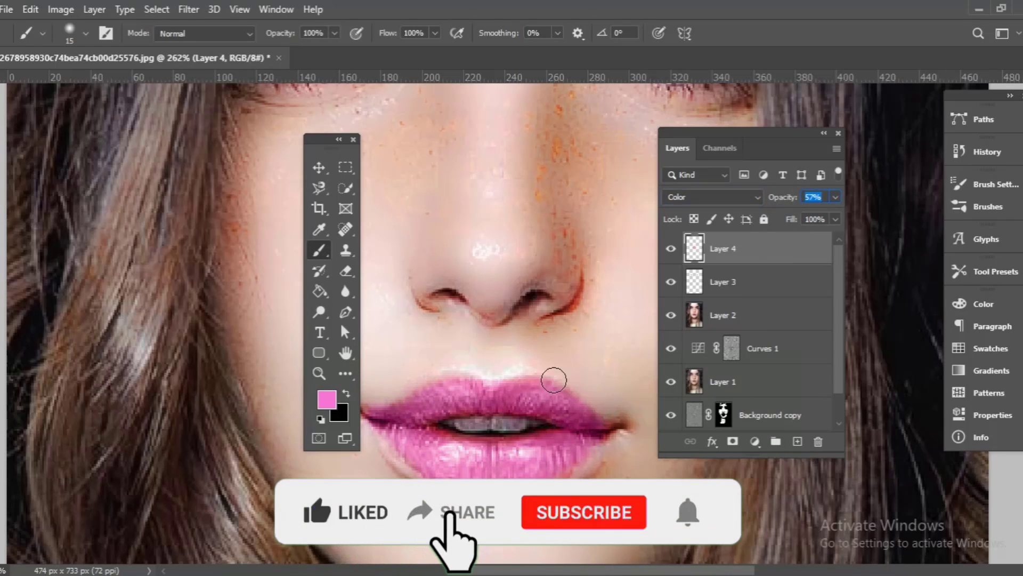
{"action": "key", "text": "v"}
{"action": "scroll", "coordinate": [499, 365], "scroll_direction": "down", "scroll_amount": 1}
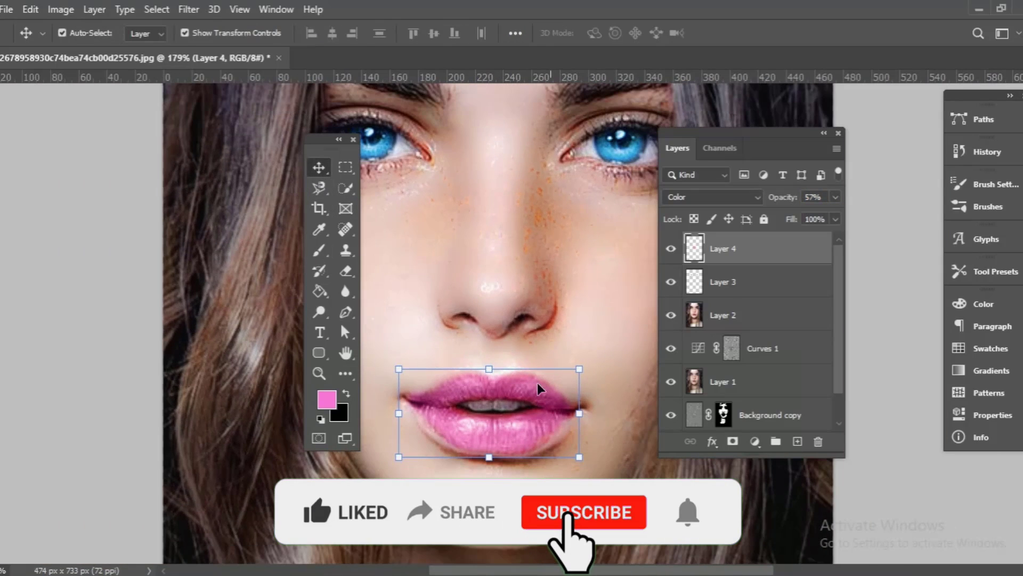
- Erase the stray pink tint beside the lips on Layer 4 with the Eraser
{"action": "scroll", "coordinate": [537, 383], "scroll_direction": "up", "scroll_amount": 1}
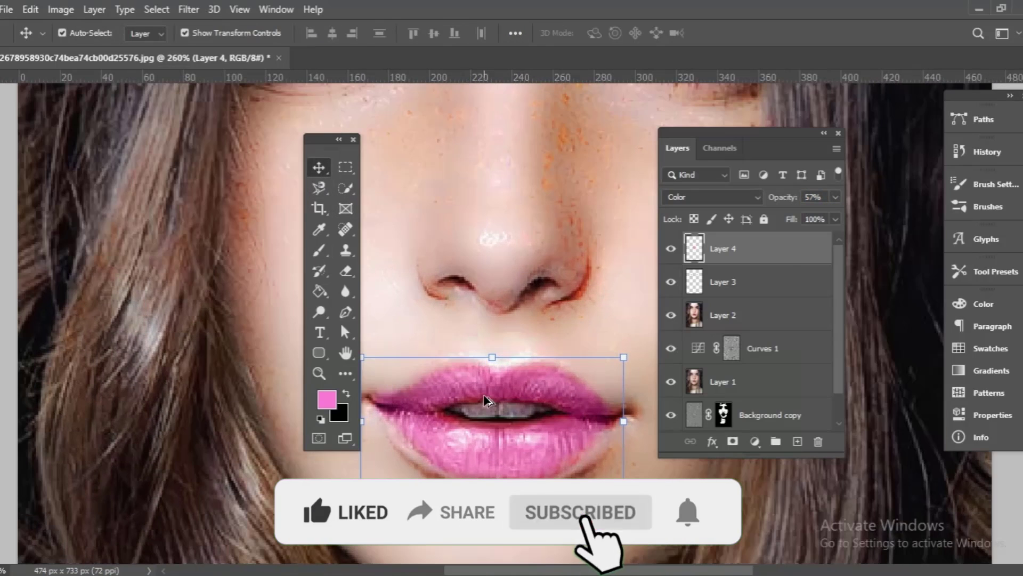
{"action": "left_click", "coordinate": [346, 271]}
{"action": "left_click_drag", "start_coordinate": [423, 330], "coordinate": [528, 240]}
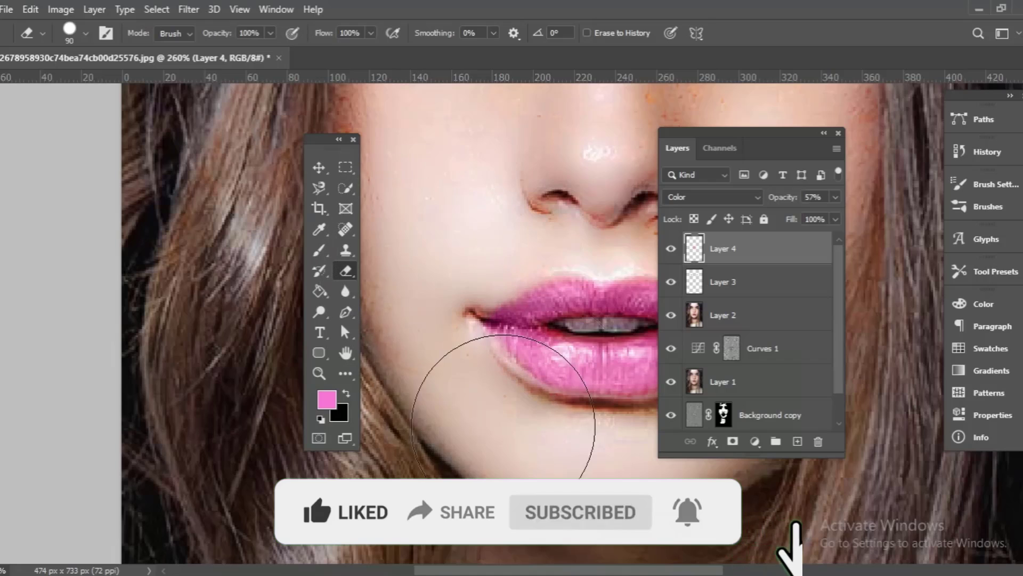
{"action": "scroll", "coordinate": [525, 403], "scroll_direction": "down", "scroll_amount": 4}
{"action": "scroll", "coordinate": [521, 377], "scroll_direction": "down", "scroll_amount": 1}
{"action": "scroll", "coordinate": [614, 406], "scroll_direction": "down", "scroll_amount": 1}
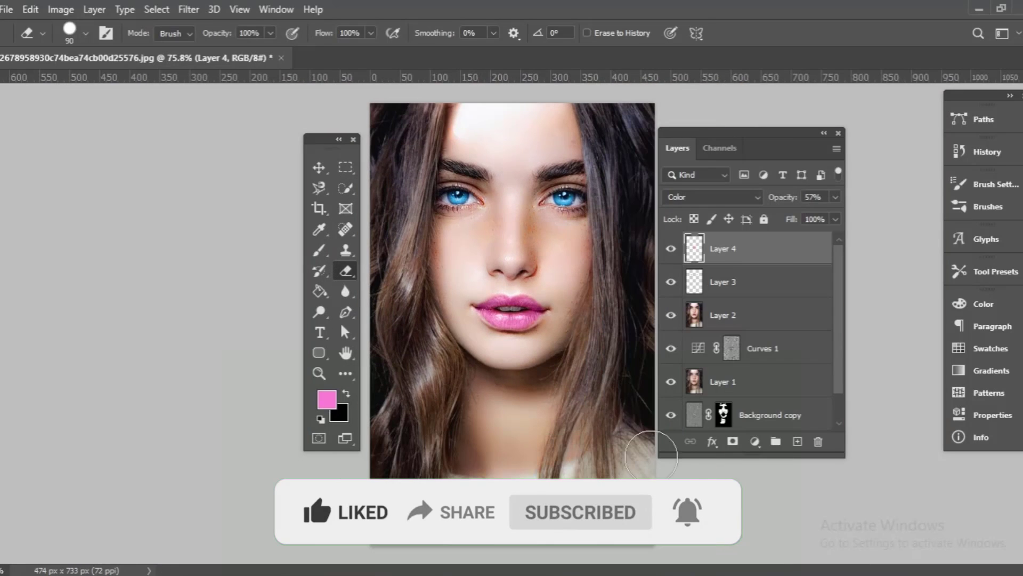
{"action": "left_click", "coordinate": [730, 320]}
- Stamp all visible layers into a new Layer 5 and hide the layers beneath
{"action": "left_click", "coordinate": [752, 259]}
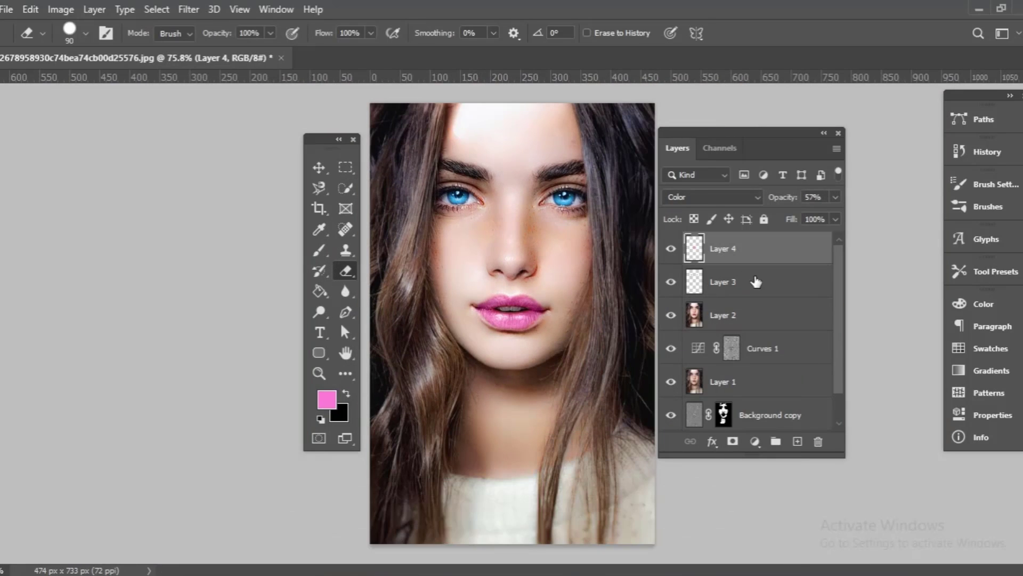
{"action": "key", "text": "ctrl+shift+alt+e"}
{"action": "mouse_move", "coordinate": [671, 378]}
{"action": "left_mouse_down"}
{"action": "mouse_move", "coordinate": [672, 408]}
{"action": "mouse_move", "coordinate": [674, 254]}
{"action": "left_mouse_up"}
- Toggle Layer 5's visibility to compare the retouch against the freckled original
{"action": "left_click", "coordinate": [671, 250]}
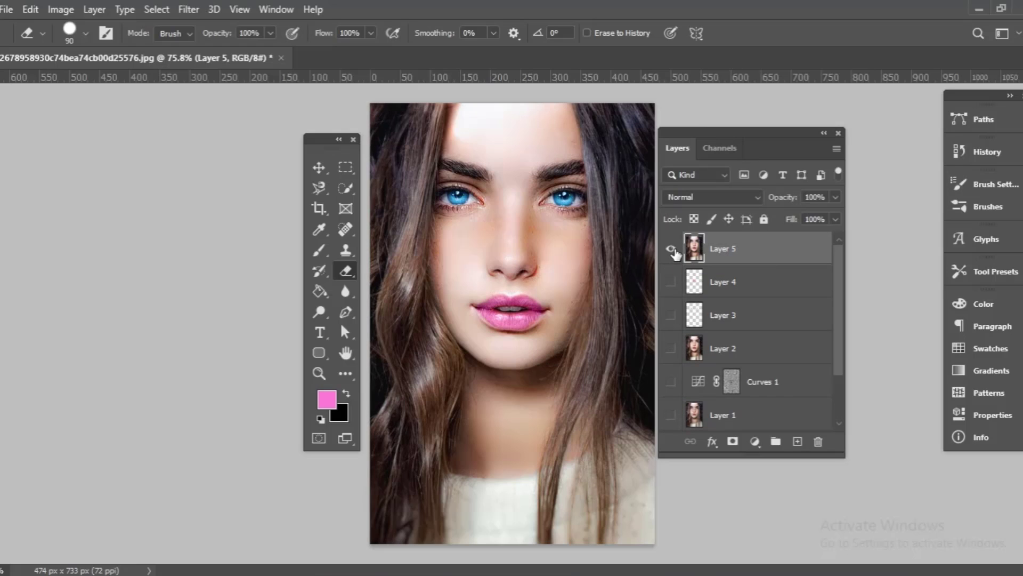
{"action": "left_click", "coordinate": [671, 248]}
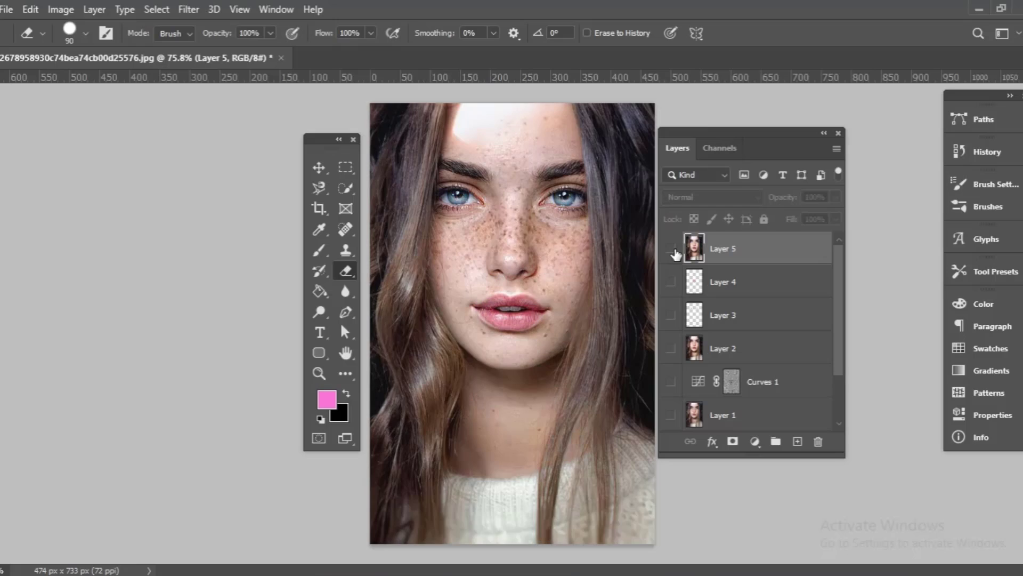
{"action": "left_click", "coordinate": [671, 248]}
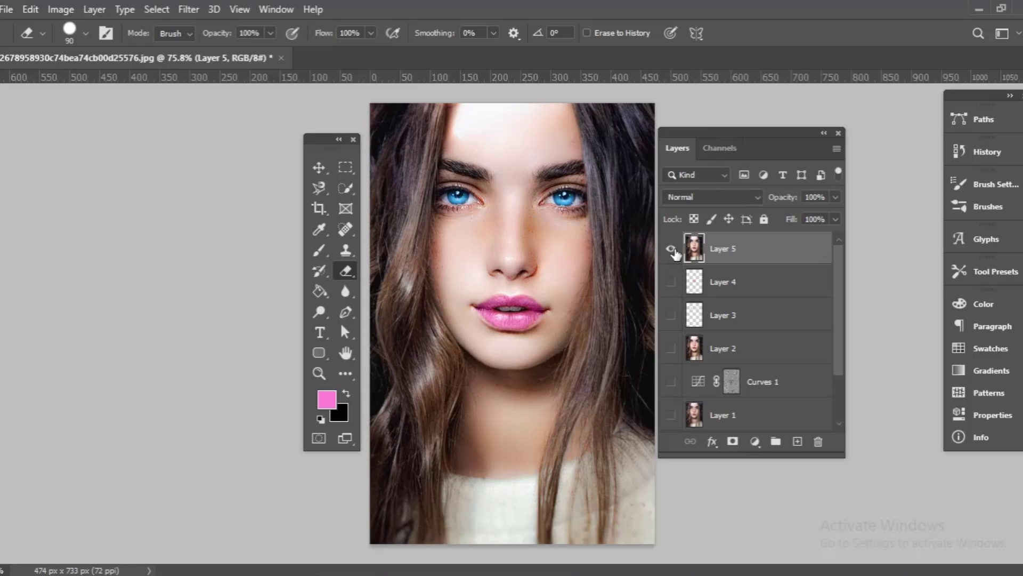